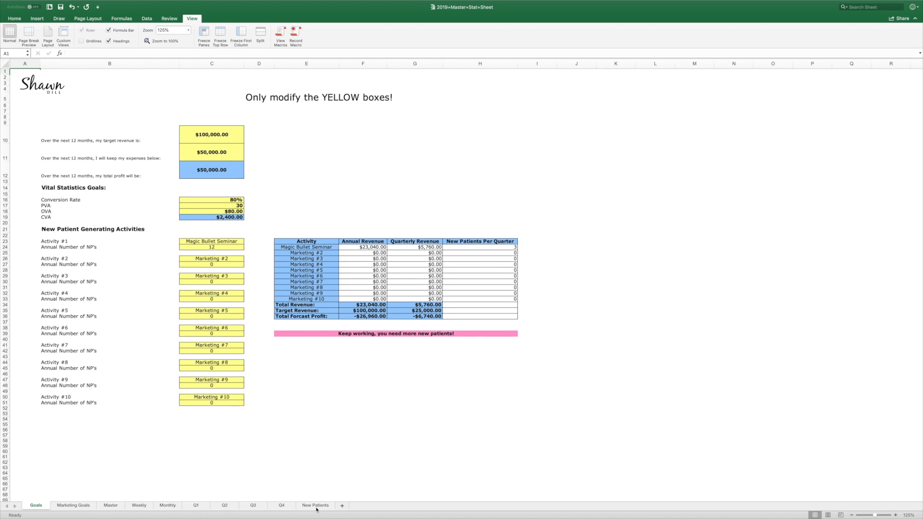
scroll(309, 398, down, 3)
scroll(307, 377, up, 3)
scroll(251, 206, down, 1)
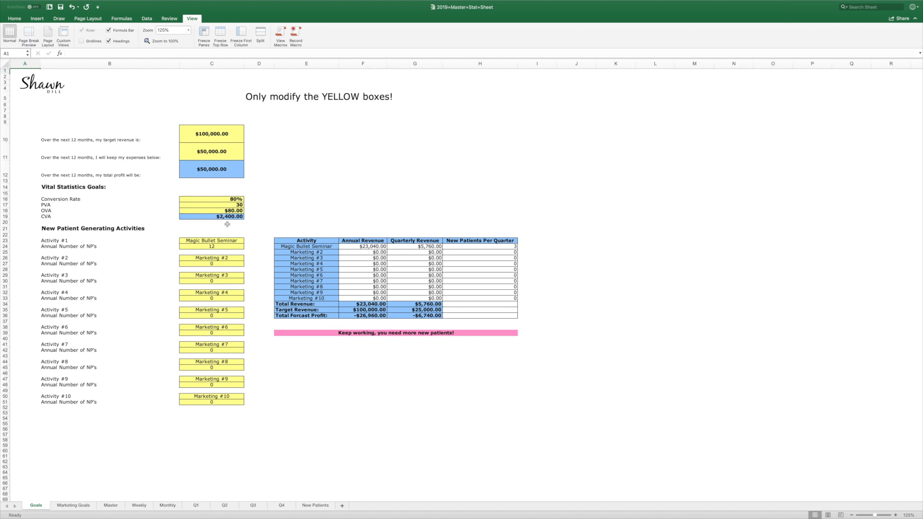
scroll(227, 224, right, 1)
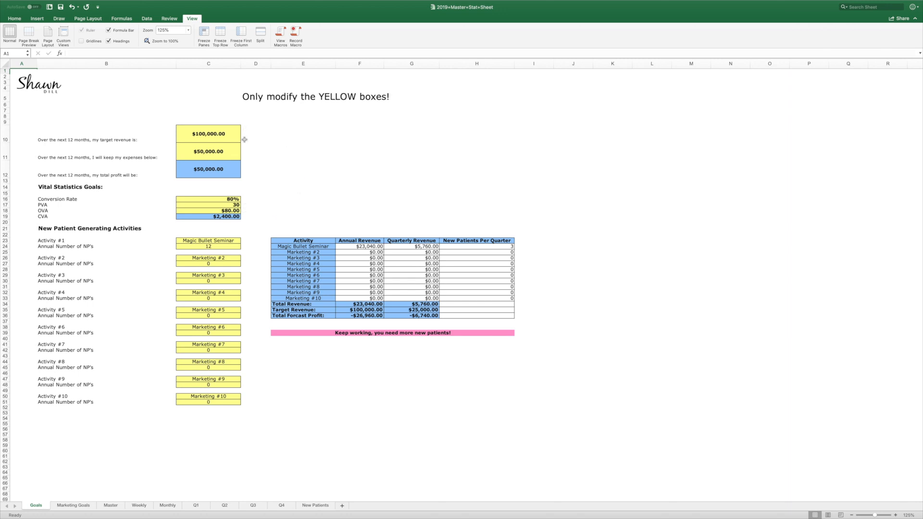
- Rename Activity #1 on the Goals sheet to BNI
click(229, 242)
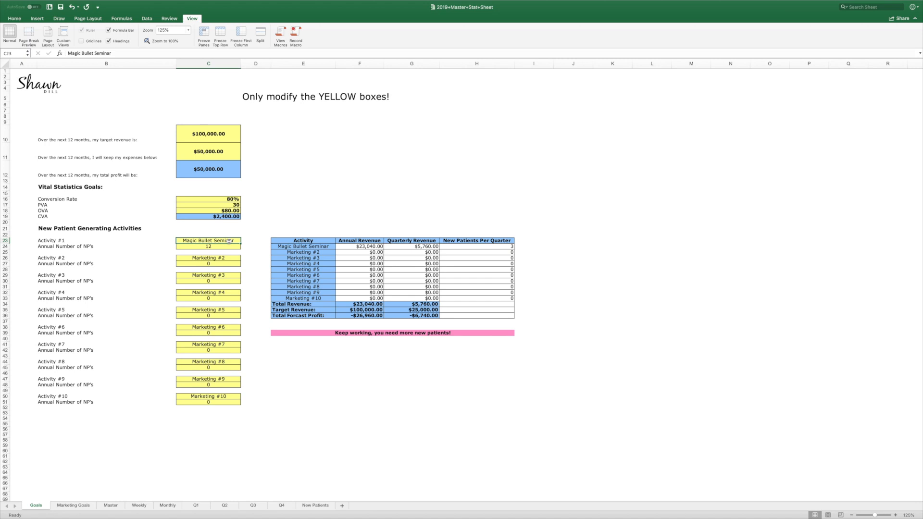
text(BNI)
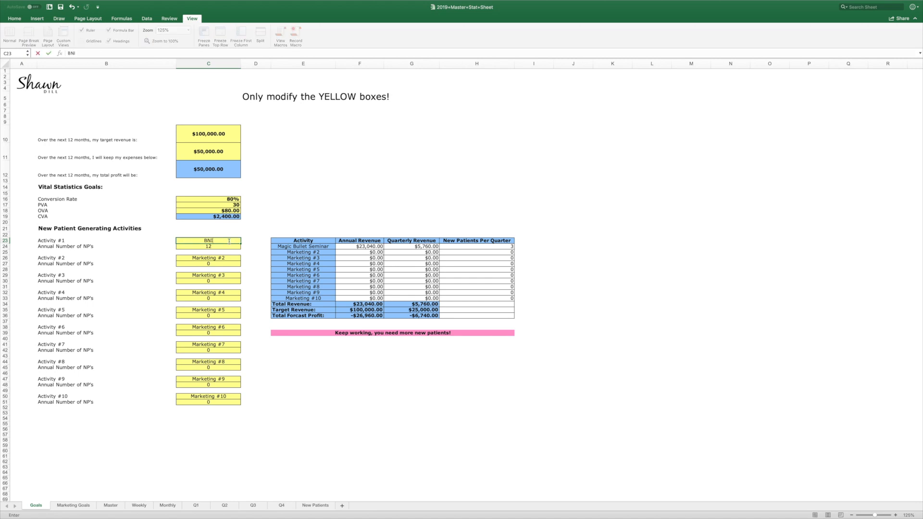
click(227, 247)
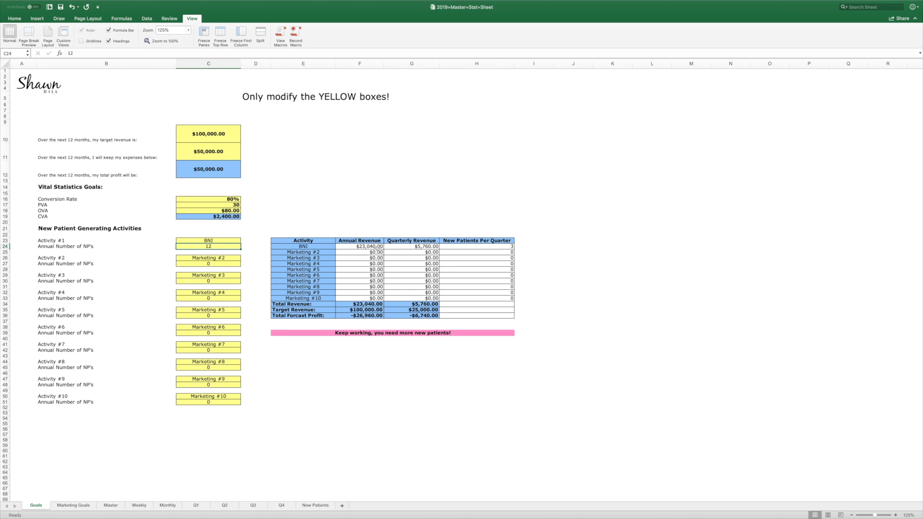
- Rename Activity #2 to Internal Ref and set its annual number of new patients to 24
click(224, 258)
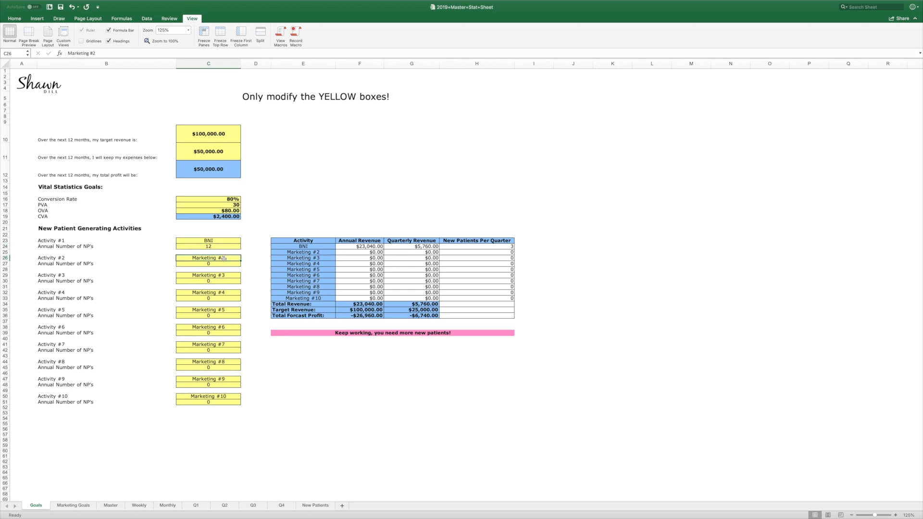
text(Internal Ref)
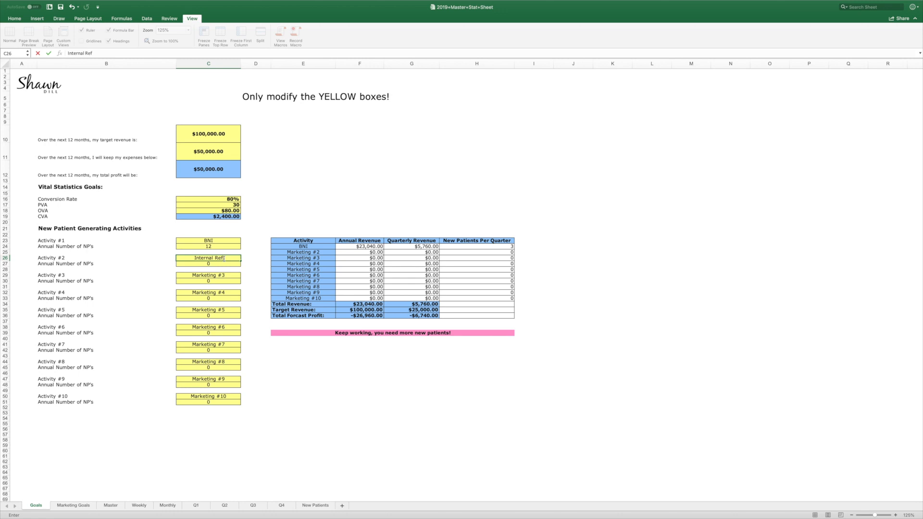
click(223, 264)
text(24)
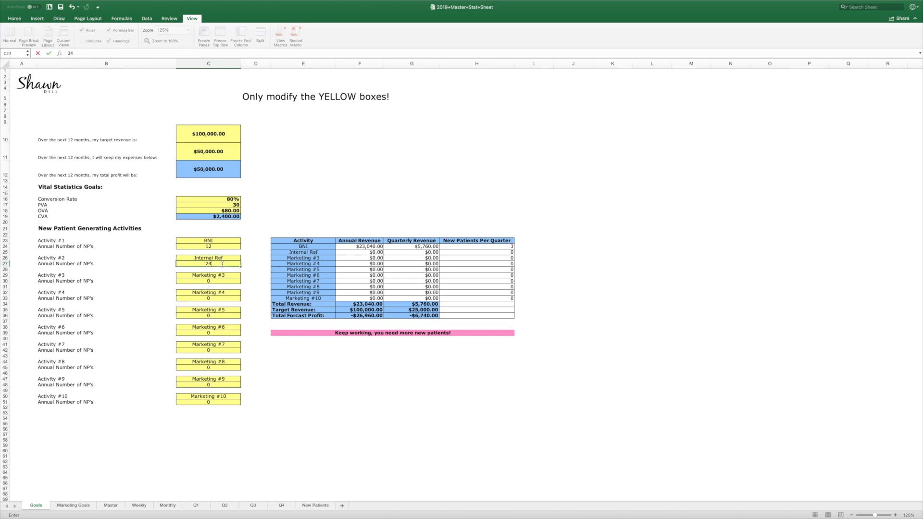
click(223, 275)
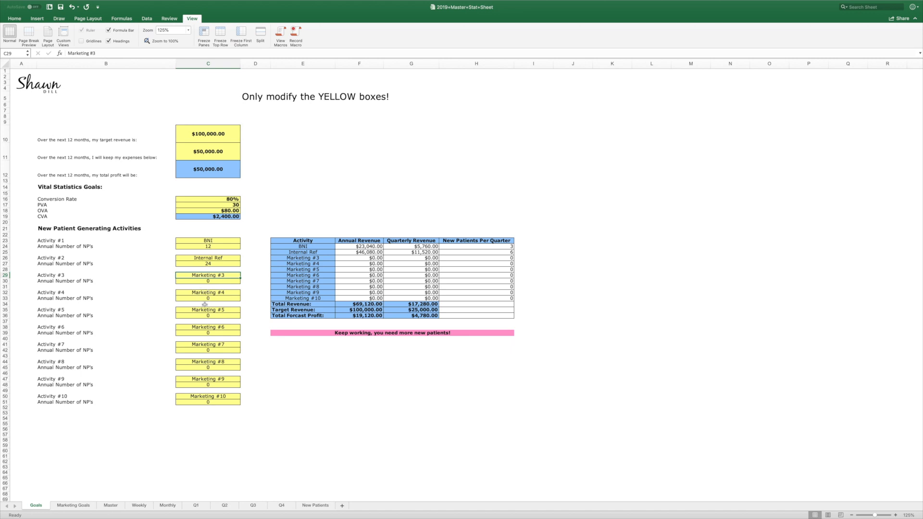
- Set the annual number of new patients for Activity #4 to 24
click(210, 298)
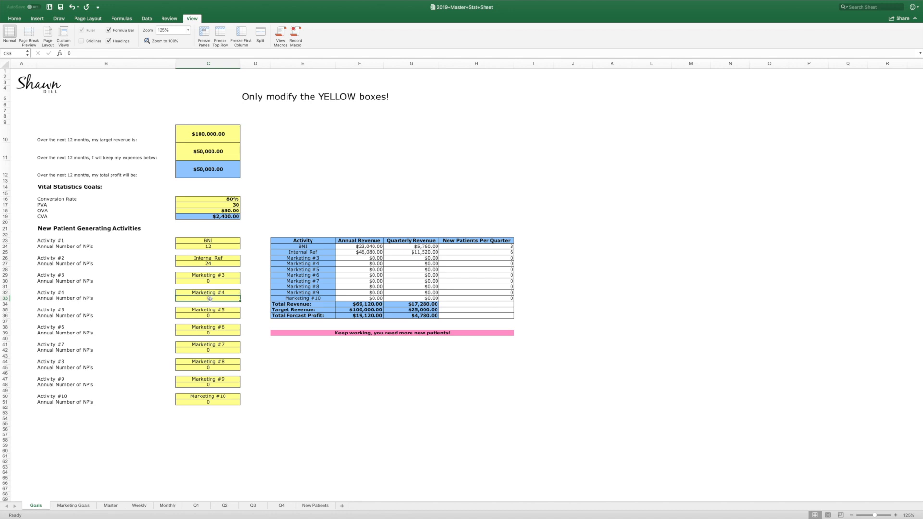
text(24)
click(214, 293)
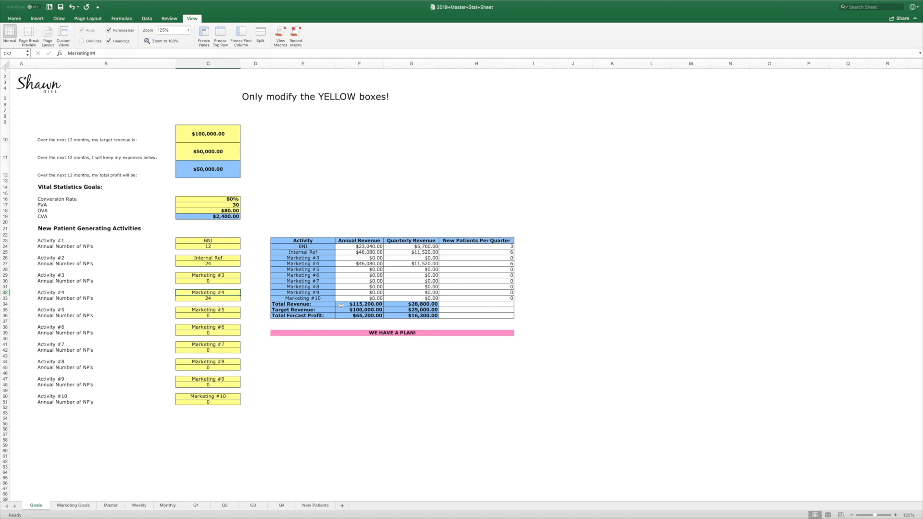
- Try 20, 19 and 18 as the annual number of new patients for Activity #4
click(223, 300)
text(20)
key(Return)
click(223, 299)
text(19)
key(Return)
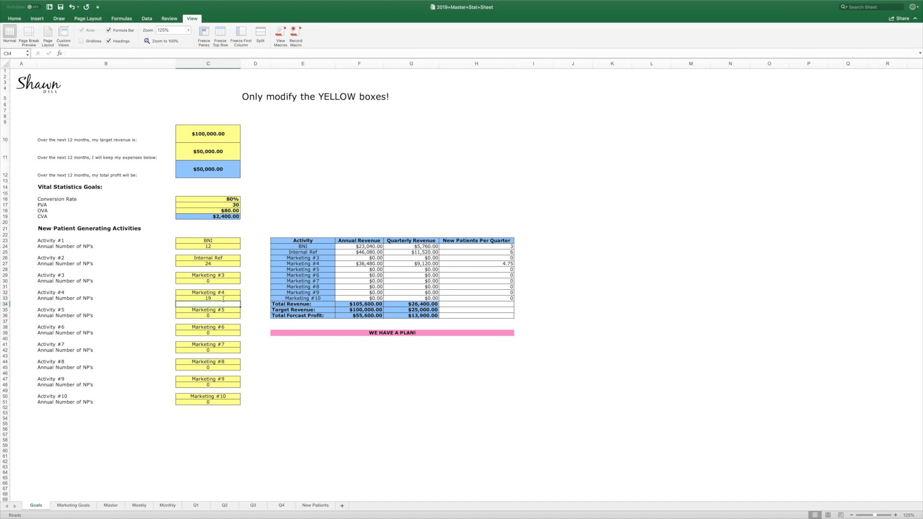
click(223, 299)
text(18)
key(Return)
- Set the annual number of new patients for Activity #4 to 17
click(220, 298)
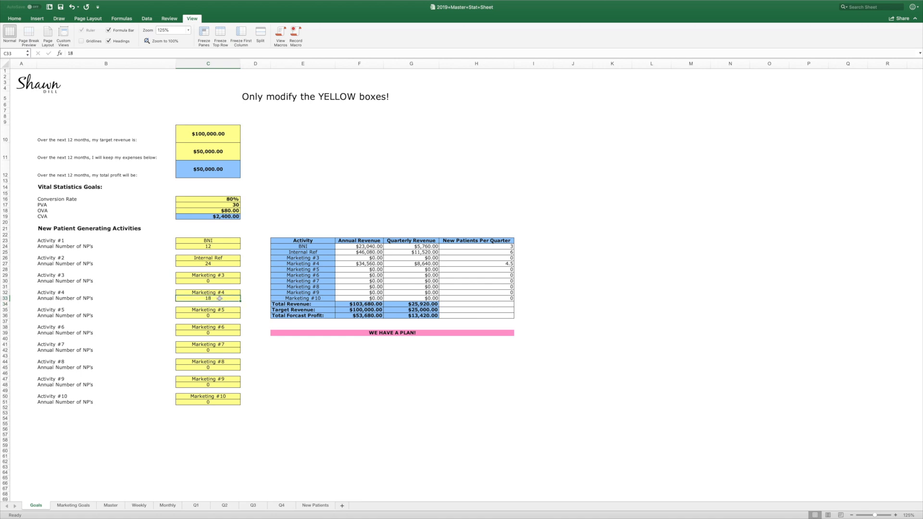
text(17)
key(Return)
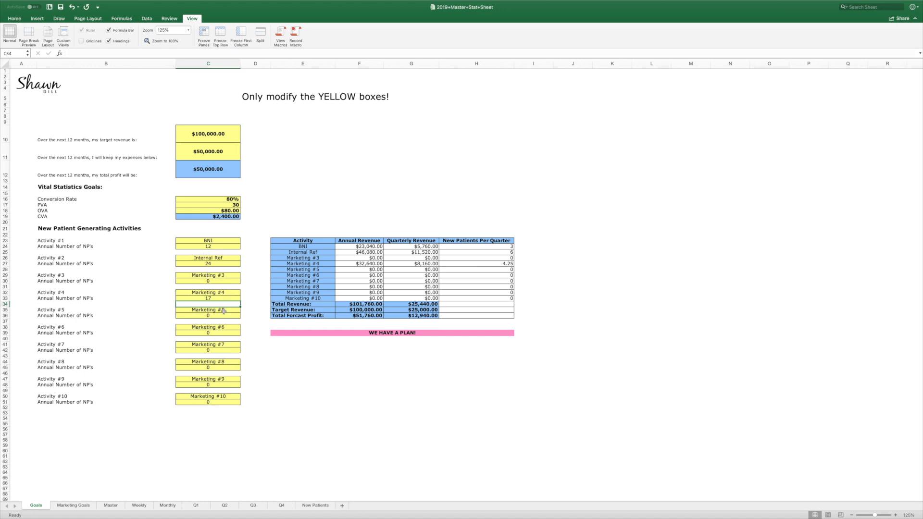
- Review the revenue forecast on the Goals sheet and compare it with the new-patient total on the Marketing Goals sheet
scroll(224, 311, right, 1)
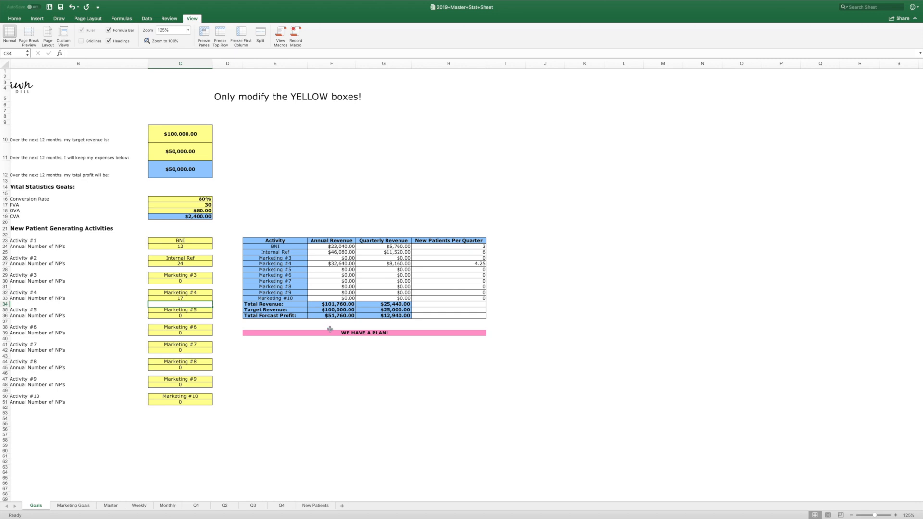
scroll(324, 336, left, 3)
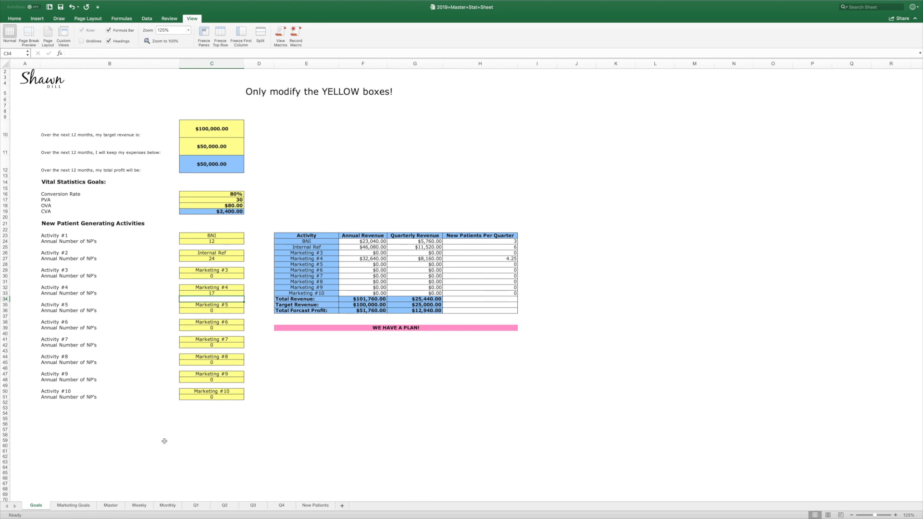
click(73, 506)
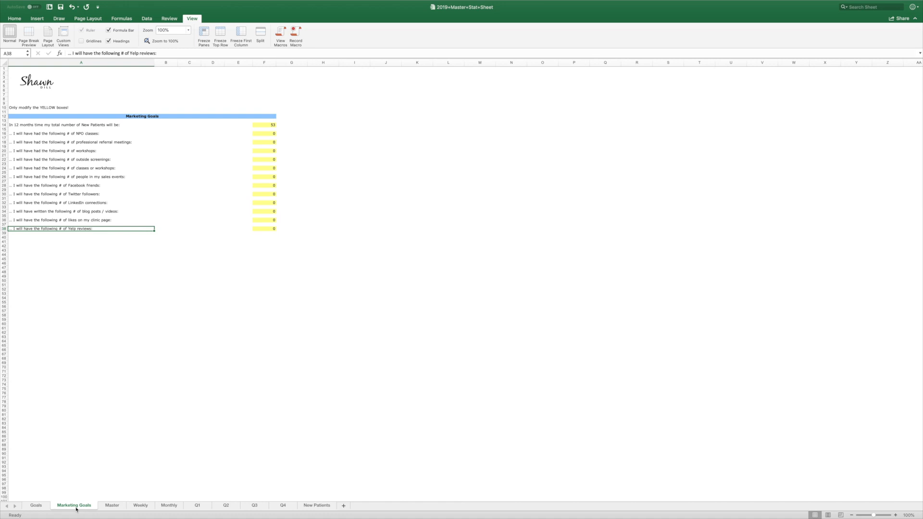
click(36, 506)
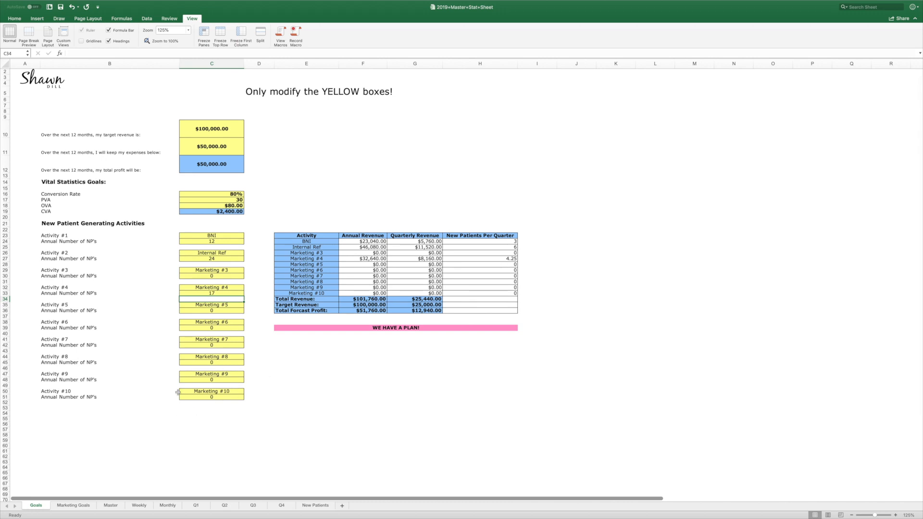
- Set the number of NPO classes on the Marketing Goals sheet to 24
click(73, 505)
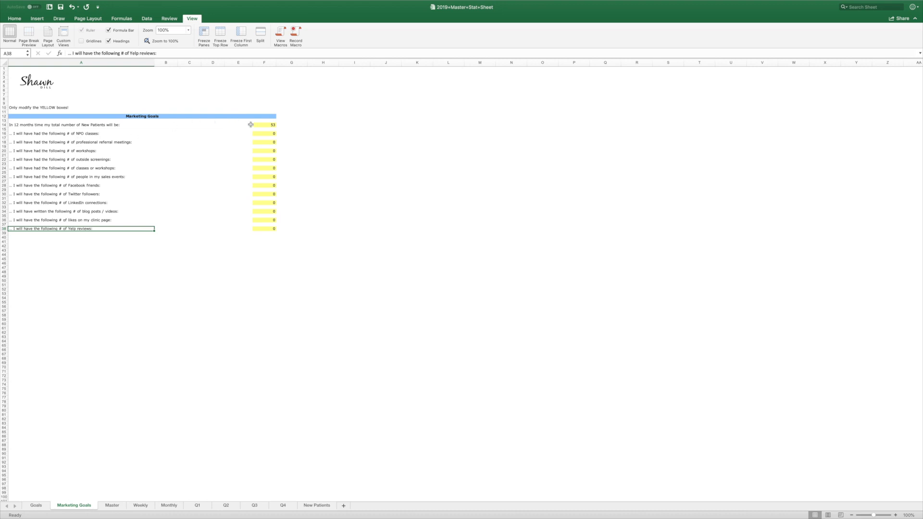
scroll(262, 128, right, 2)
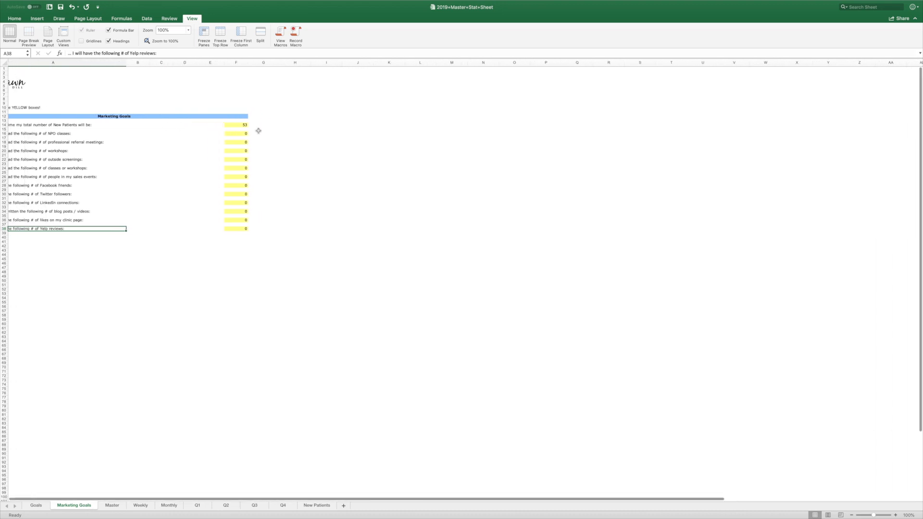
scroll(259, 131, left, 2)
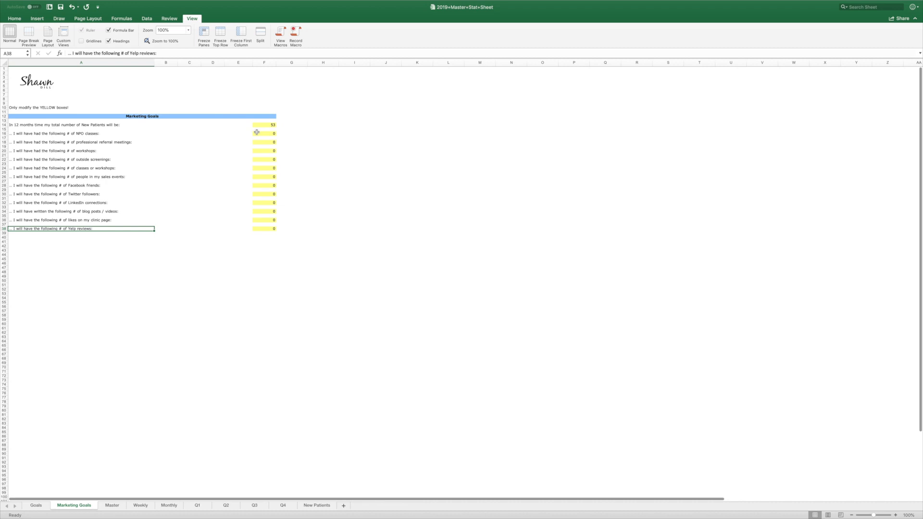
click(266, 134)
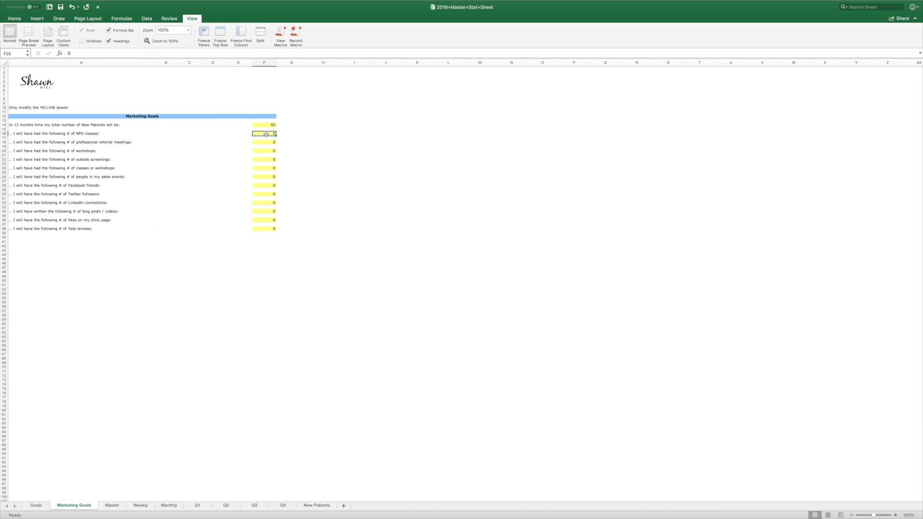
text(24)
key(Return)
key(Return)
- Enter 1 in cell G16, beside the NPO classes goal
click(292, 134)
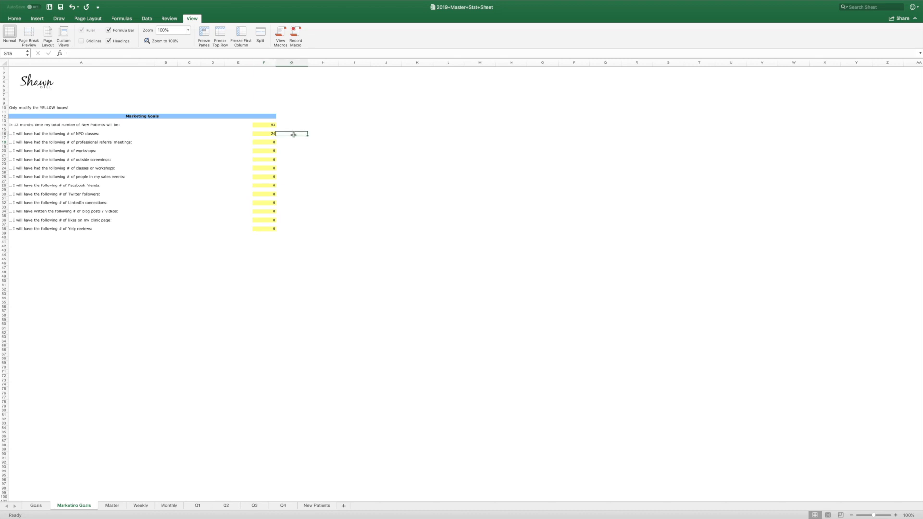
text(1)
key(Return)
scroll(298, 136, down, 4)
scroll(304, 138, up, 3)
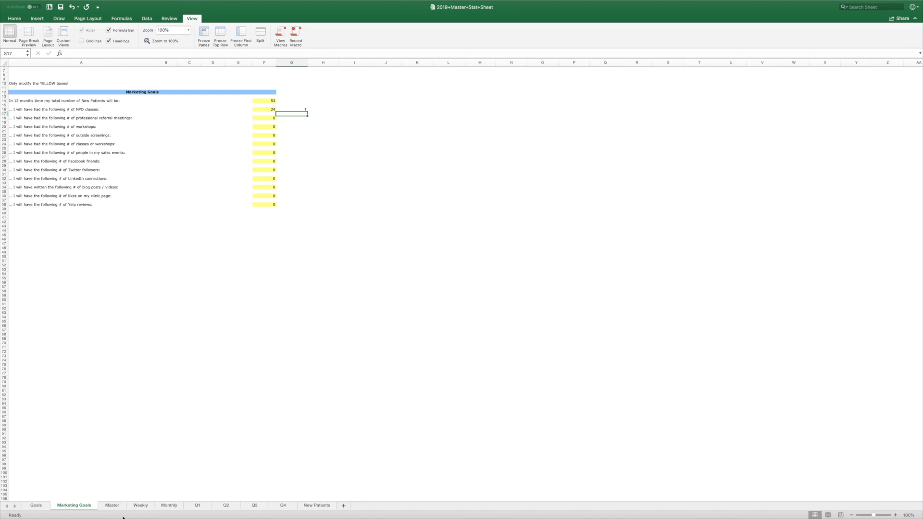
- Examine the yellow NP Appointment entry cells for the first January dates on the Master sheet
click(112, 506)
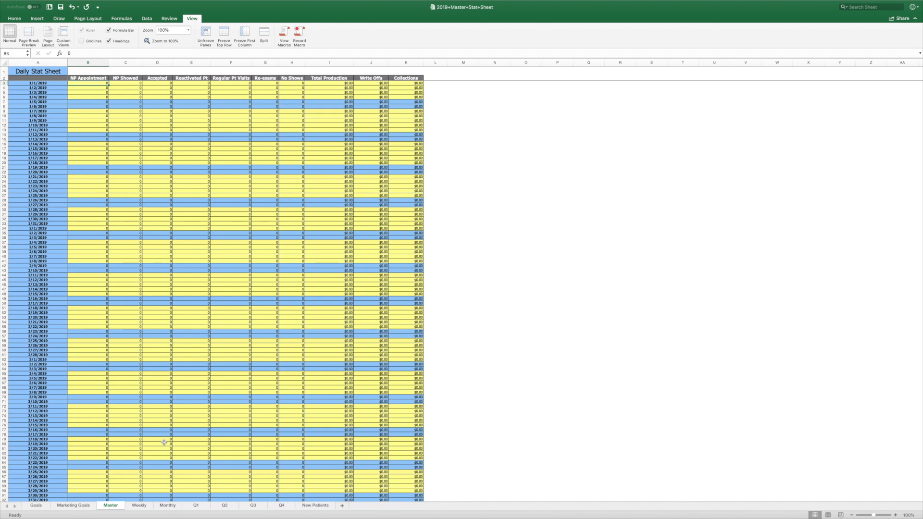
click(75, 101)
click(77, 108)
click(81, 103)
click(84, 84)
click(85, 88)
click(85, 92)
scroll(88, 85, right, 1)
scroll(88, 84, left, 1)
click(89, 84)
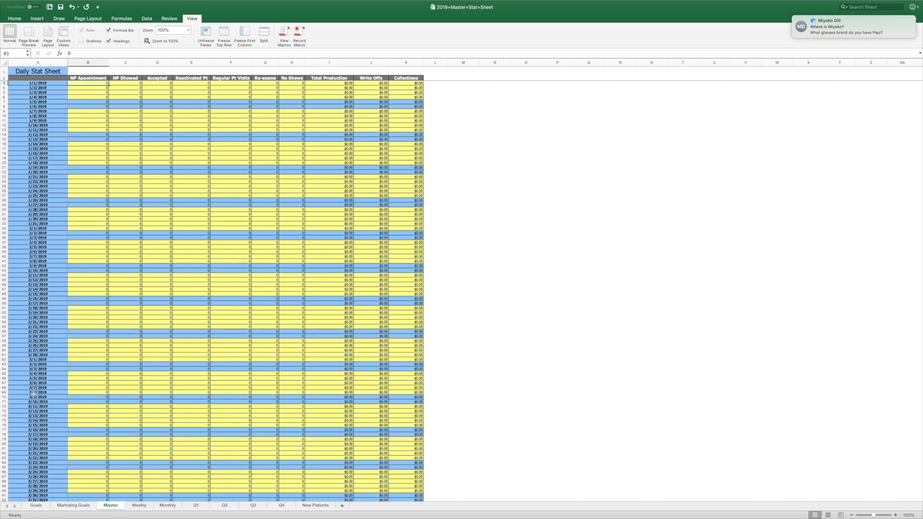
- View the Weekly and Monthly stat sheets and return to the Master sheet
click(137, 506)
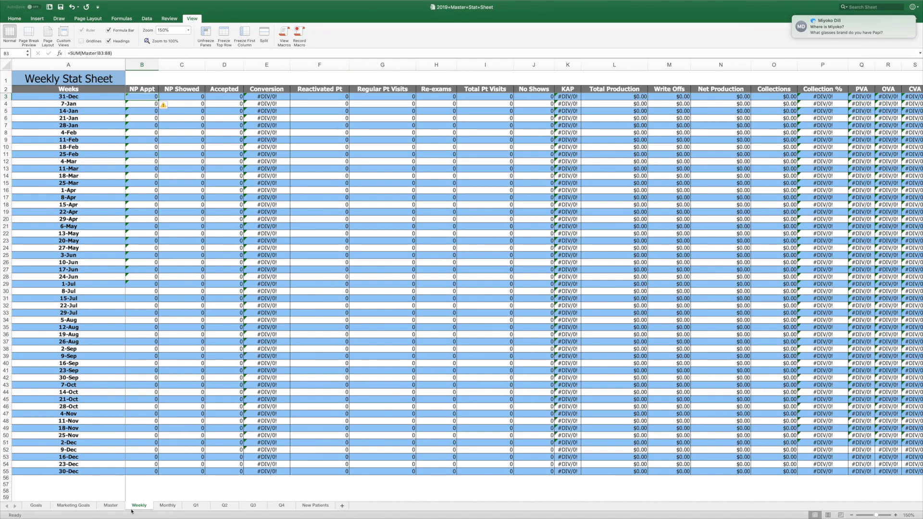
click(163, 506)
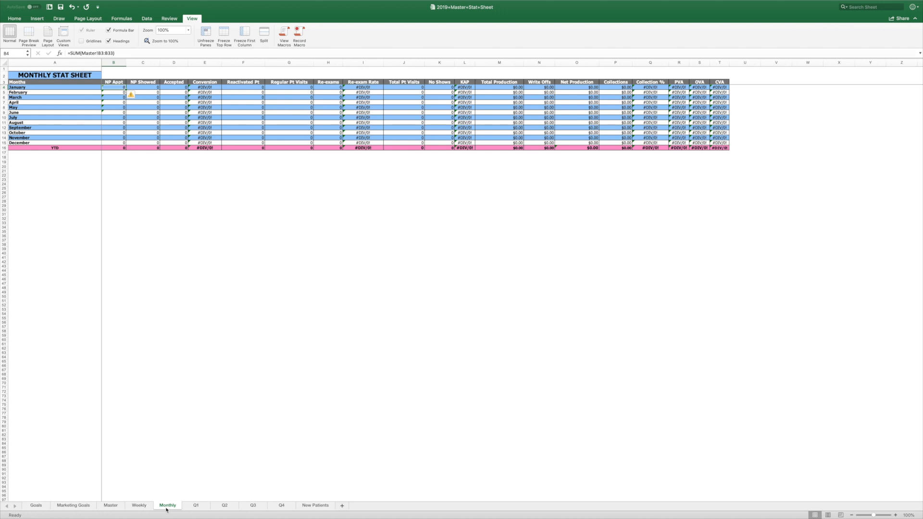
click(111, 506)
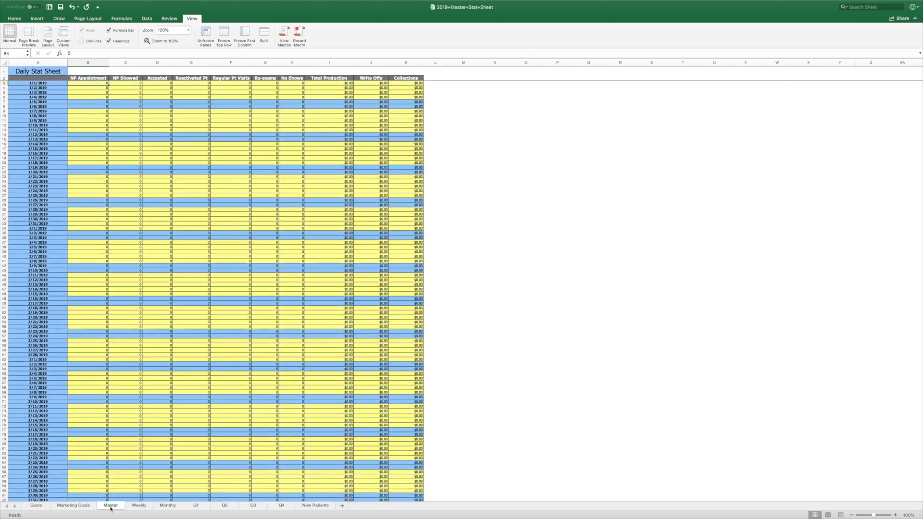
- Look over the NP Appointment cells for 1/1/2019 to 1/3/2019 and the first NP Showed cell
click(91, 79)
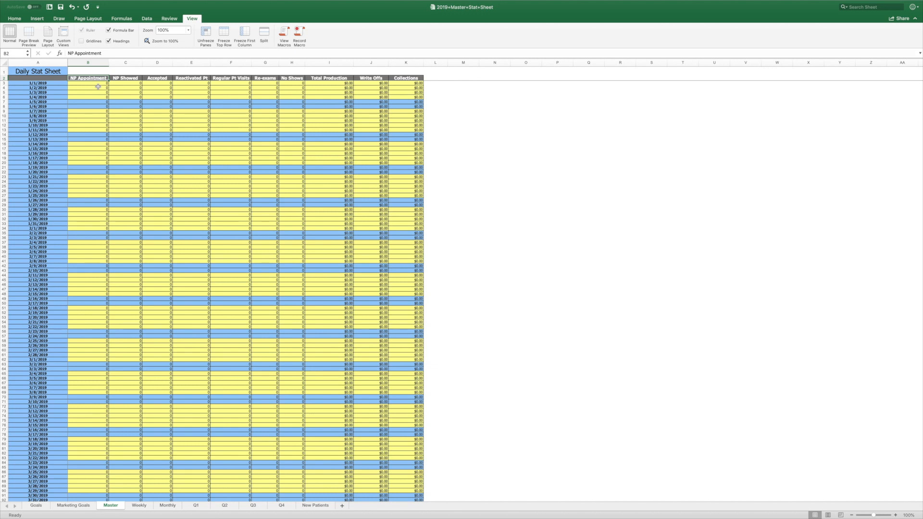
click(99, 84)
click(99, 89)
click(98, 92)
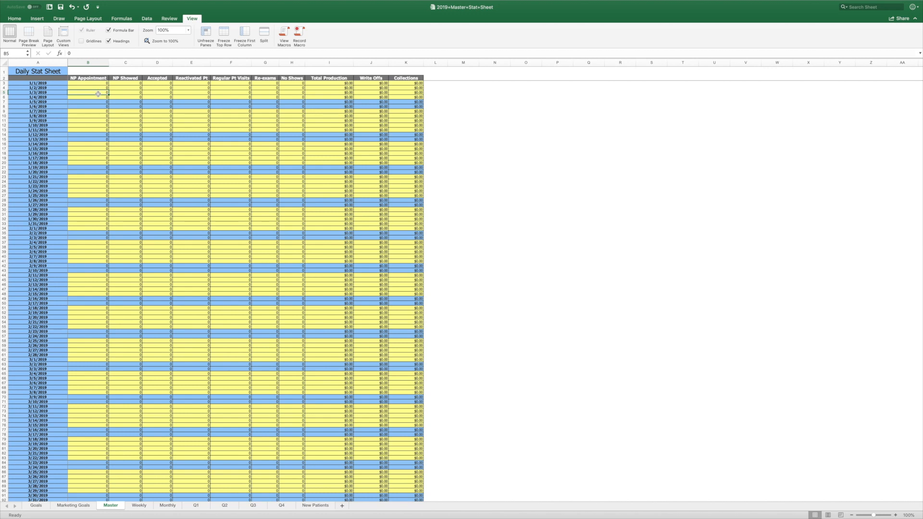
click(124, 84)
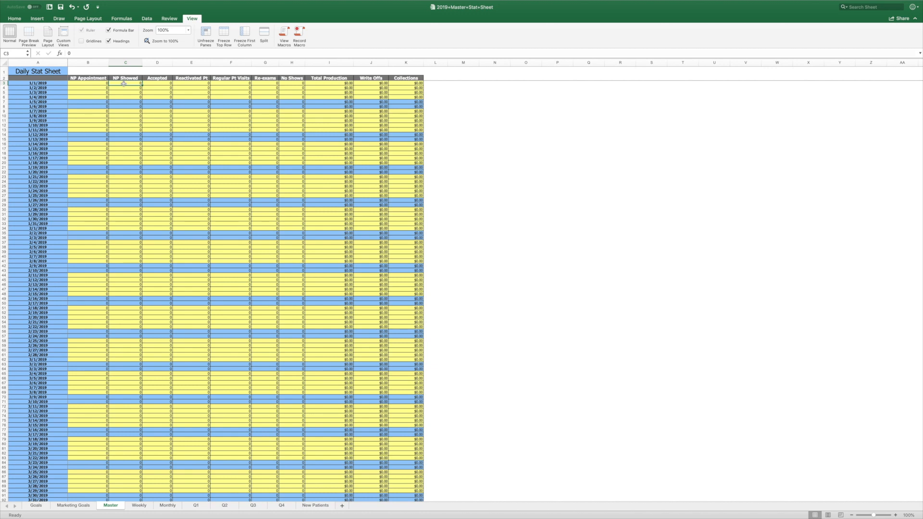
- Record 2 NP appointments and 1 NP showed for 1/1/2019 on the Master sheet
click(103, 83)
text(2)
click(116, 84)
text(1)
click(158, 87)
click(159, 83)
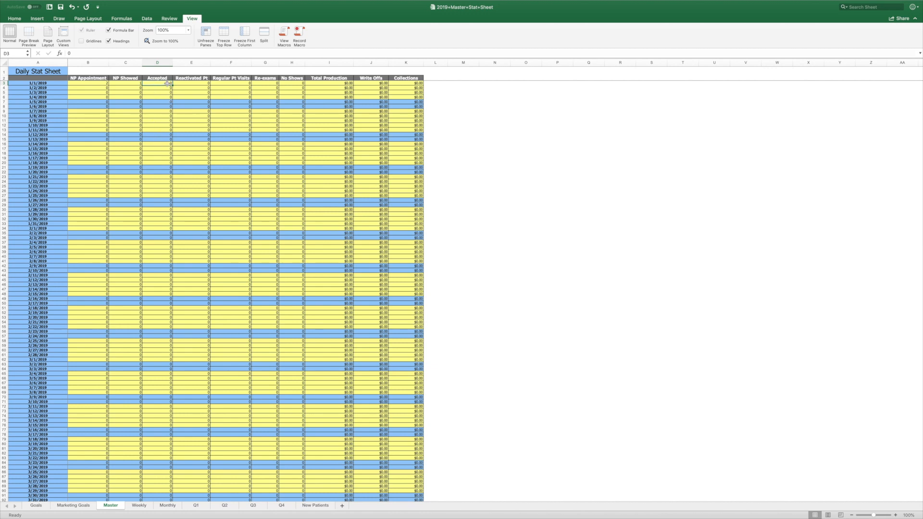
- Record 1 accepted patient for 1/14/2019
click(157, 144)
text(1)
click(162, 156)
- Record 18 regular patient visits and 1 reactivated patient for 1/1/2019 on the Master sheet
click(196, 83)
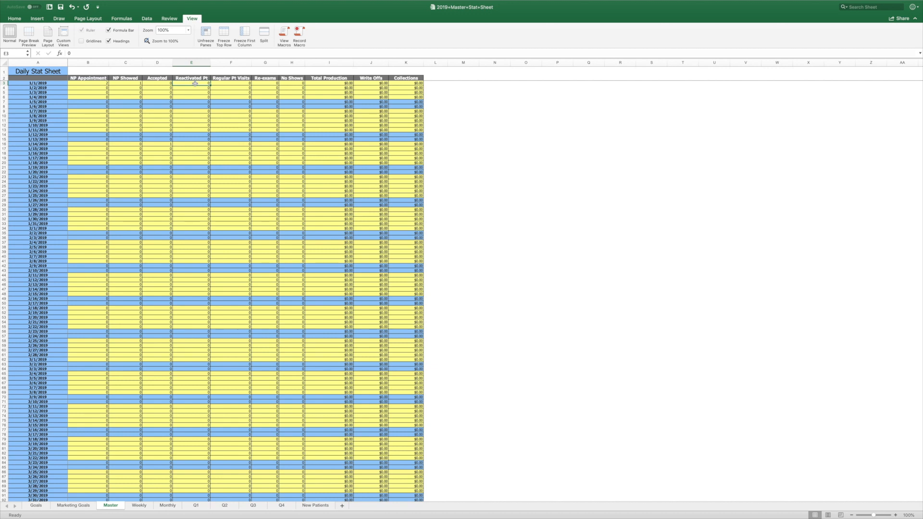
click(226, 83)
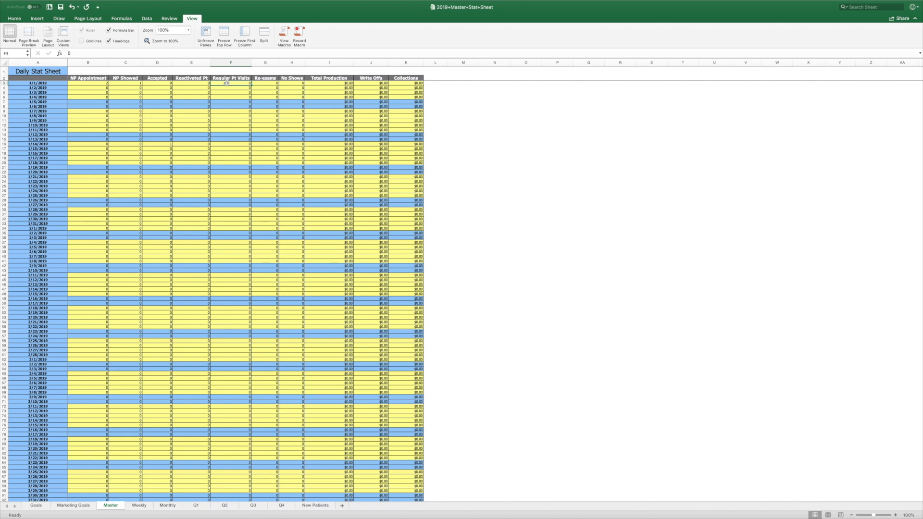
text(23)
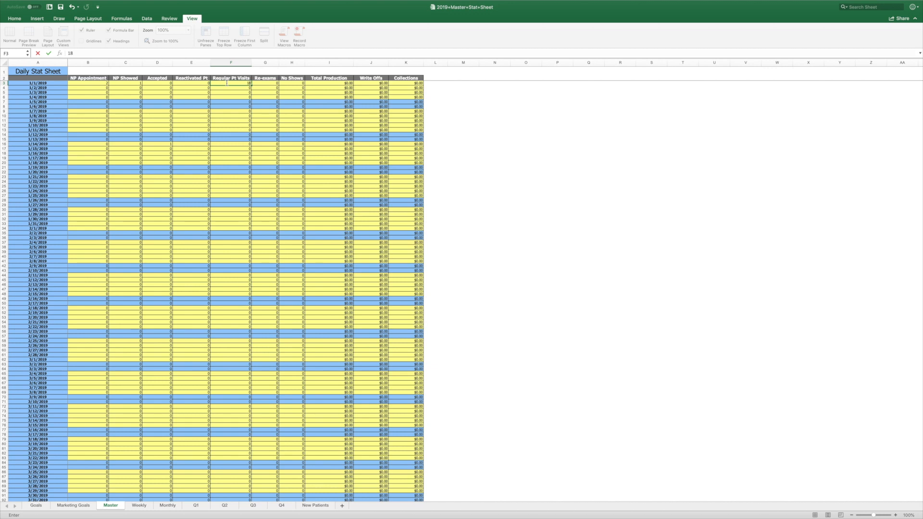
key(Left)
text(1)
key(Right)
key(Right)
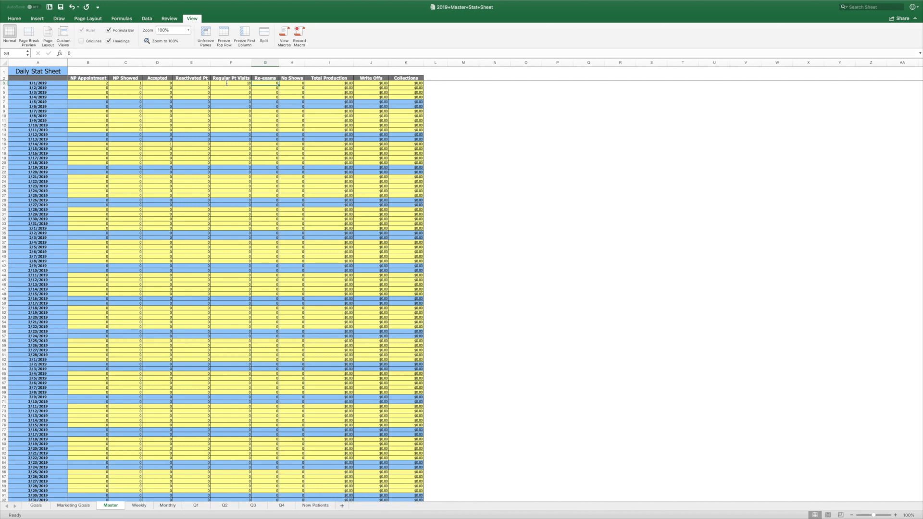
- Record 1 re-exam for 1/1/2019 and change that day's regular patient visits to 19
text(1)
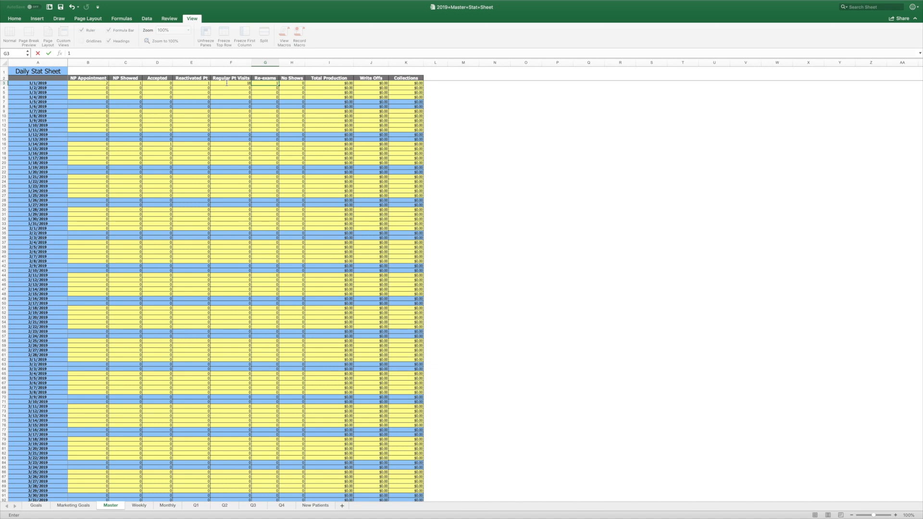
click(226, 83)
double_click(226, 83)
key(Tab)
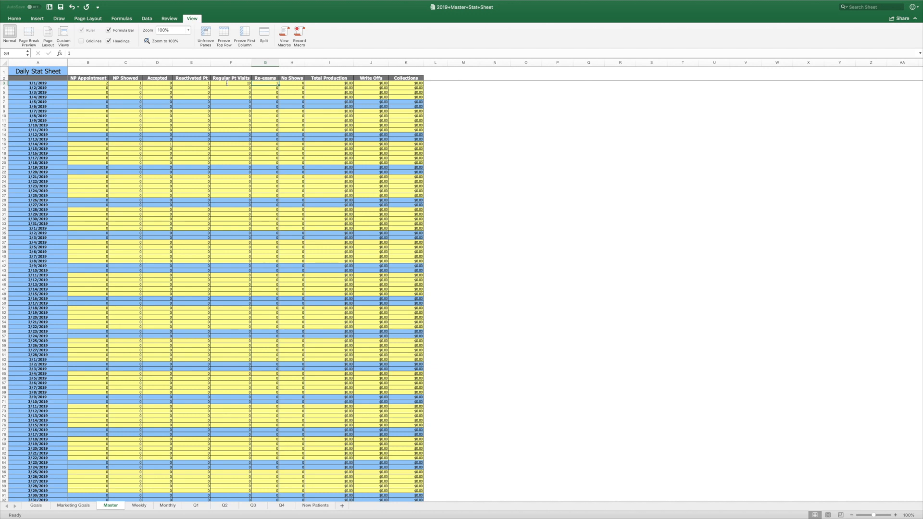
- Record 2 no-shows for 1/1/2019 on the Master sheet
key(Tab)
text(2)
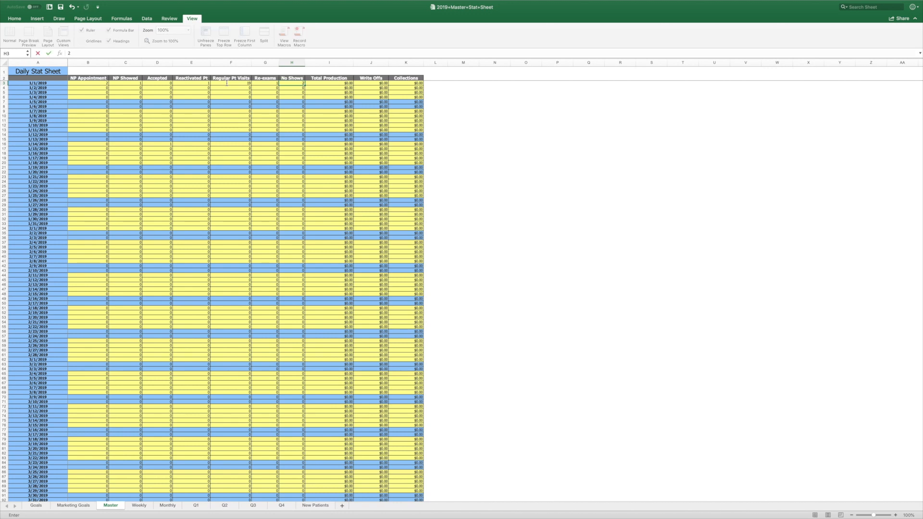
key(Tab)
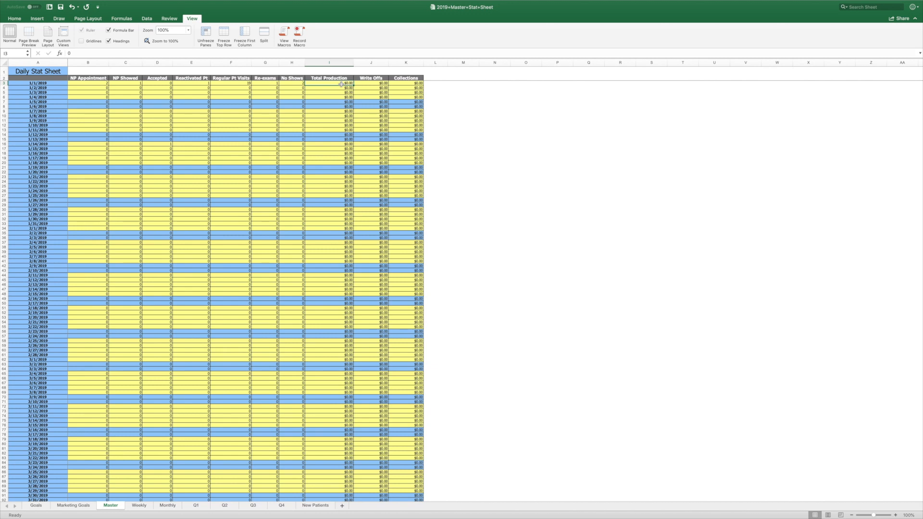
- Enter $50 total production, $5 write-offs and $500 collections for 1/1/2019
text(50)
key(Tab)
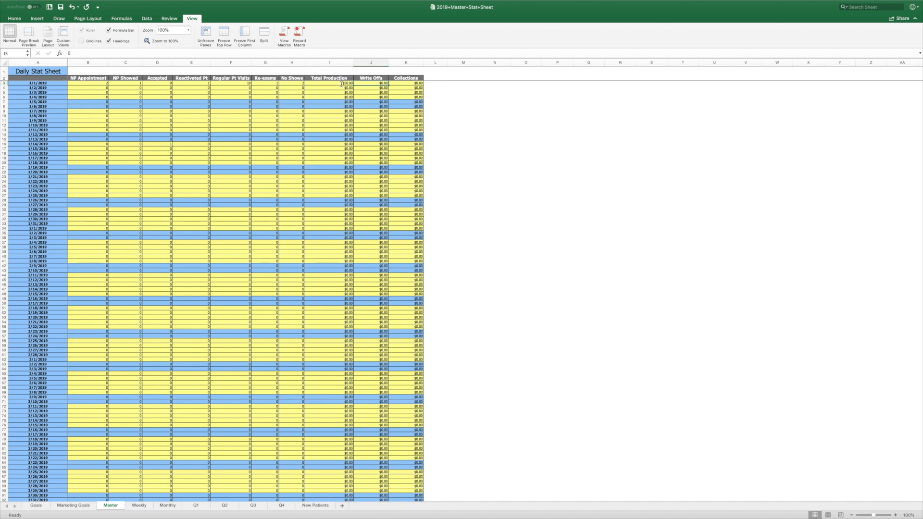
text(5)
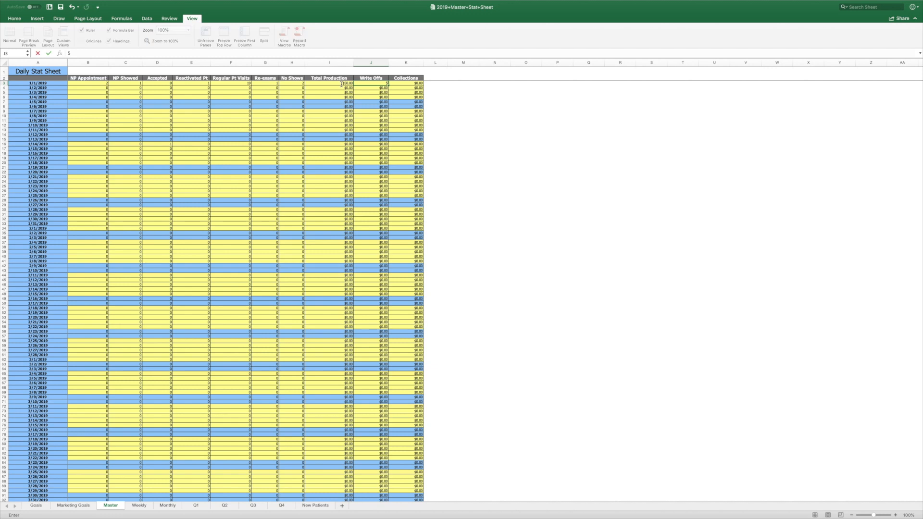
key(Tab)
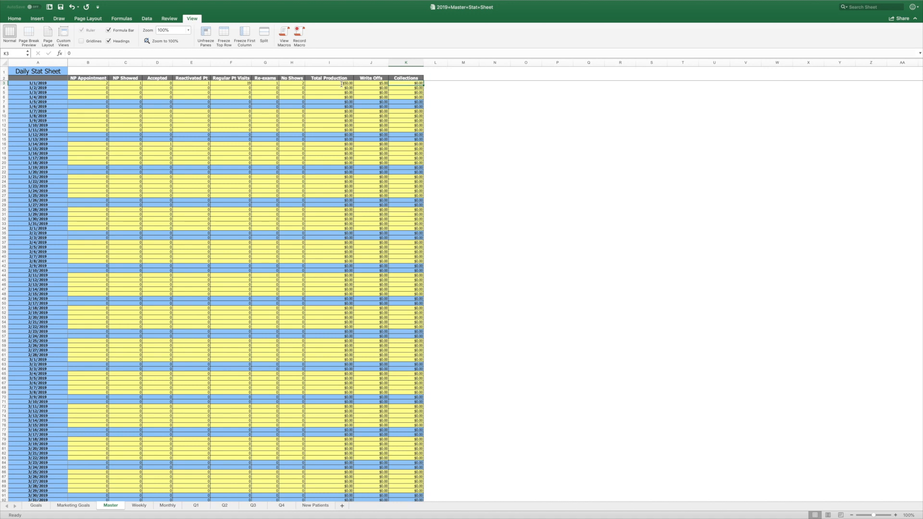
text(5)
key(Return)
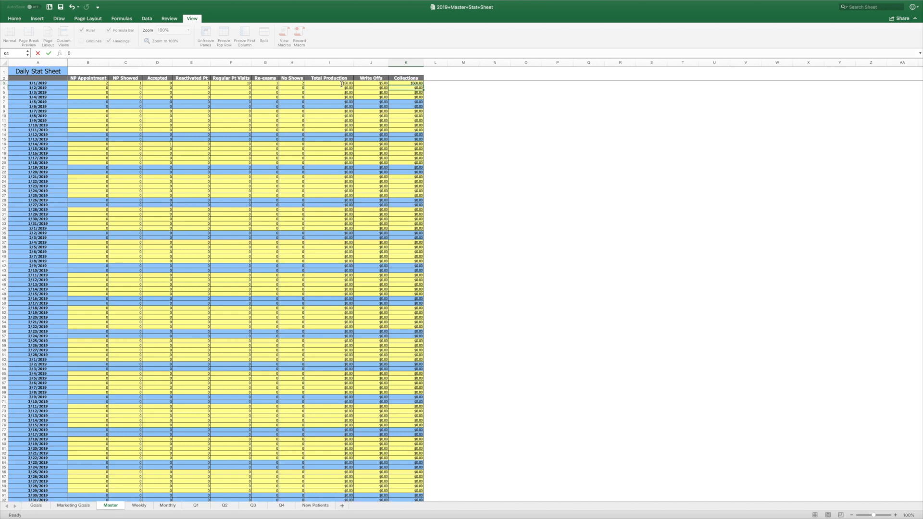
scroll(340, 84, right, 1)
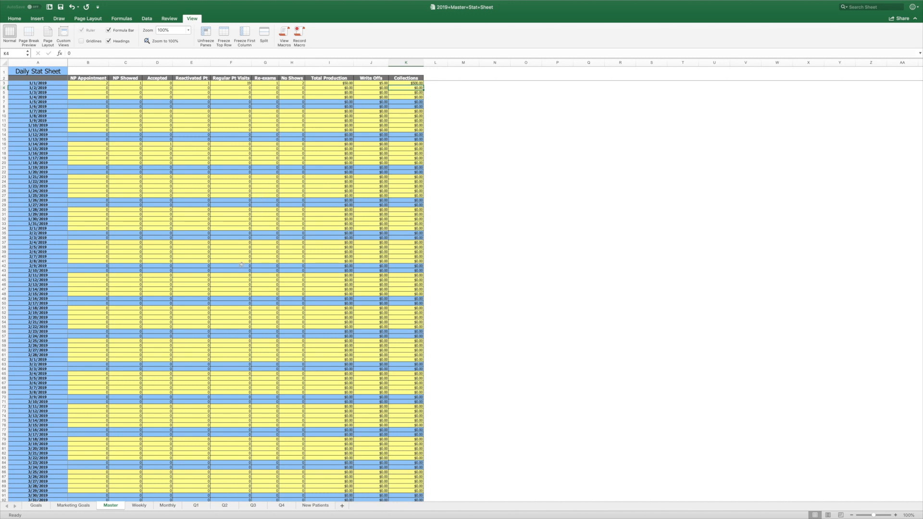
- Examine the 31-Dec week on the Weekly sheet, including KAP, total and net production, collections and collection percentage
click(138, 506)
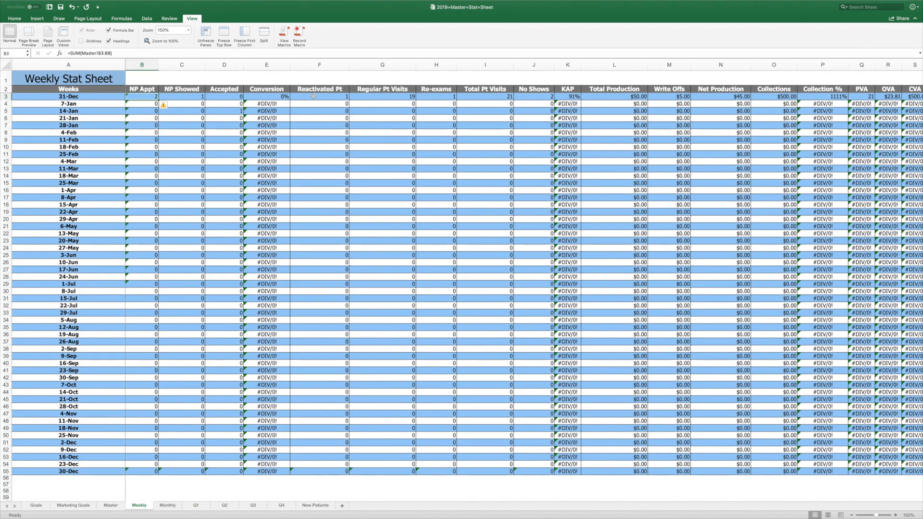
click(572, 97)
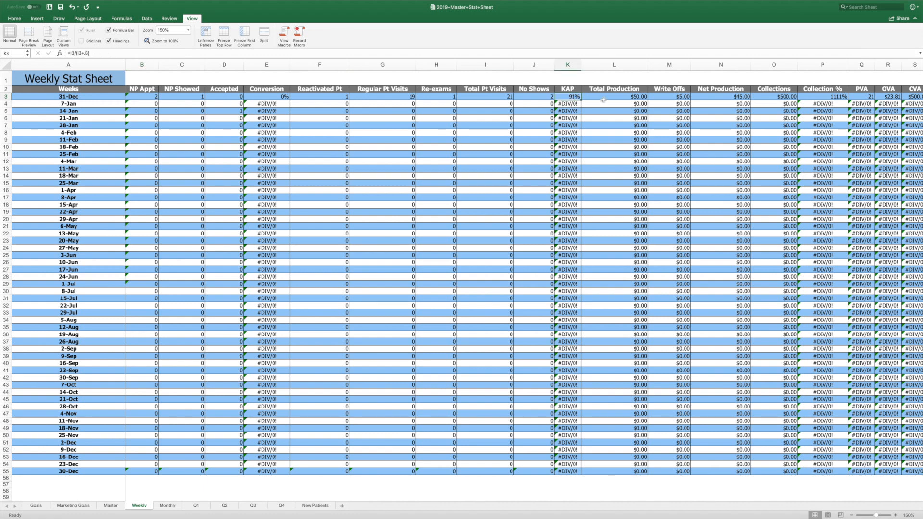
click(622, 97)
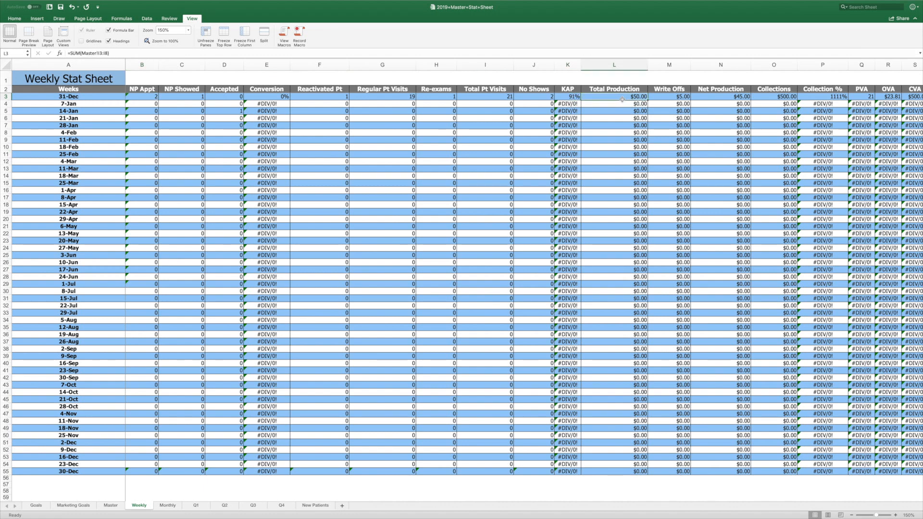
click(781, 97)
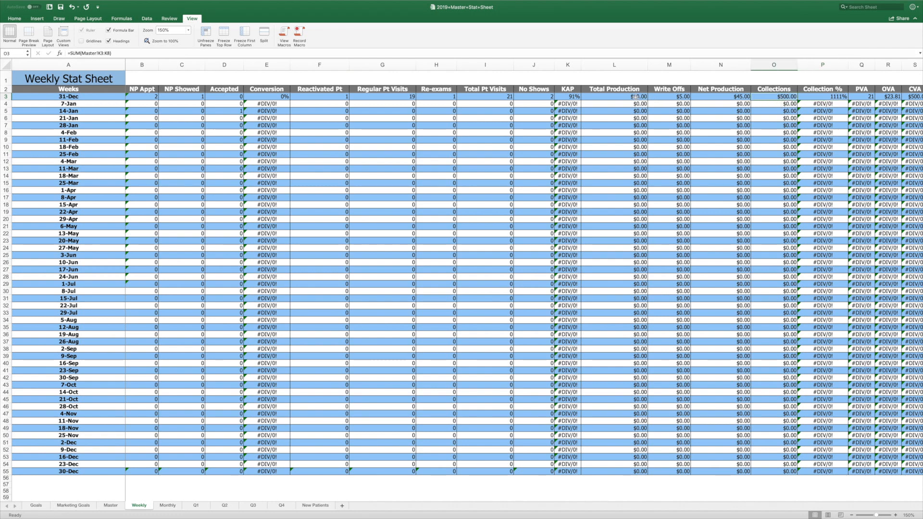
click(718, 97)
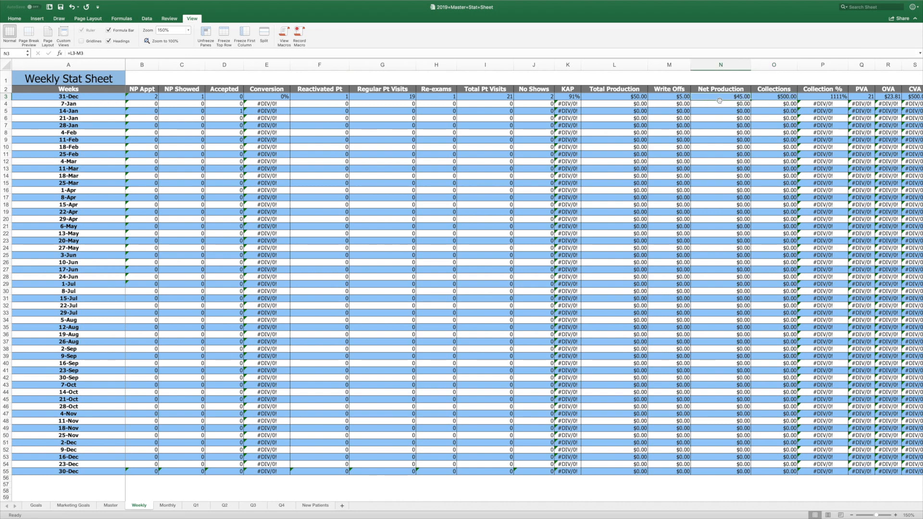
click(815, 98)
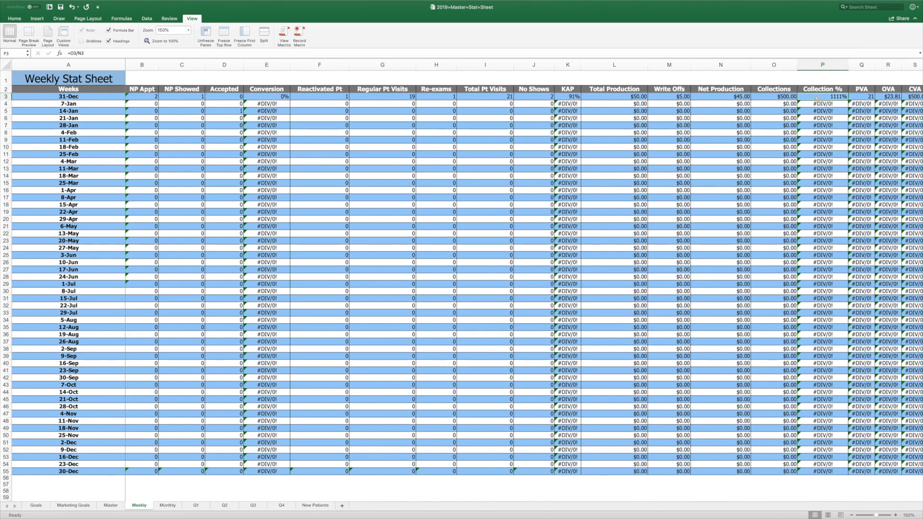
scroll(817, 98, right, 2)
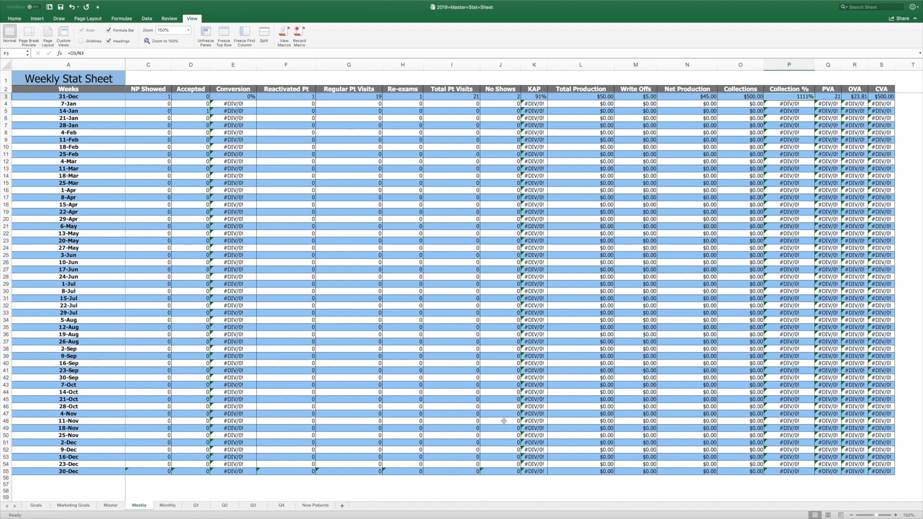
- Look over the January figures and the YTD row on the Monthly stat sheet
click(168, 506)
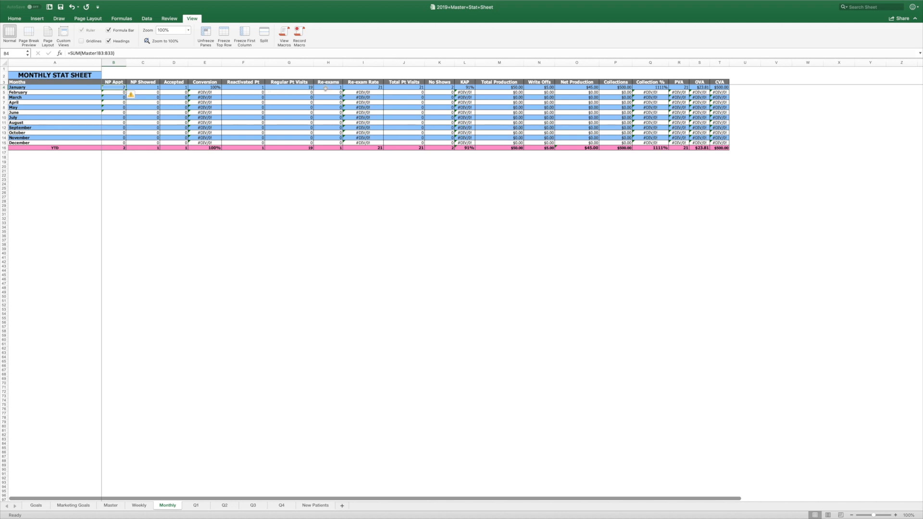
scroll(328, 88, right, 1)
scroll(366, 88, left, 1)
scroll(469, 155, right, 2)
scroll(458, 158, left, 2)
scroll(668, 142, down, 1)
scroll(634, 160, up, 1)
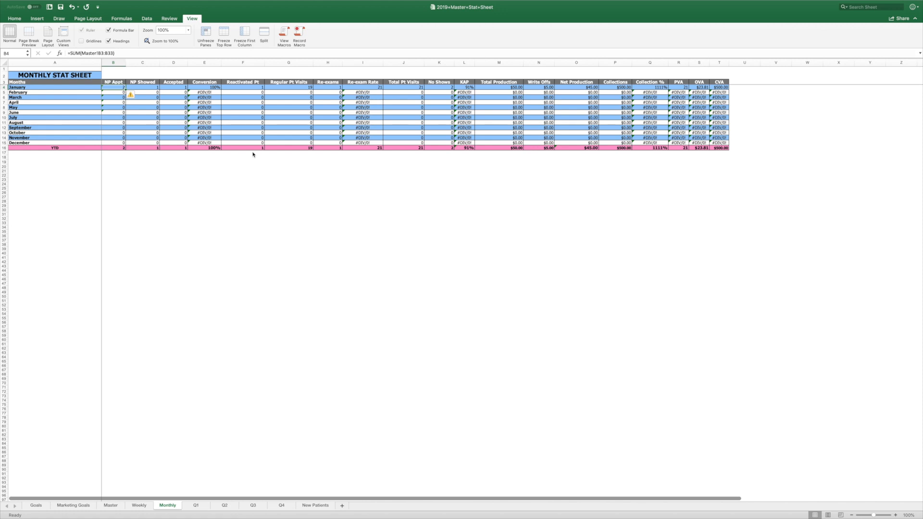
- On the Q1 sheet, enter 2 for Month 1 and 1 for Month 2 in the first New Patients column
click(196, 507)
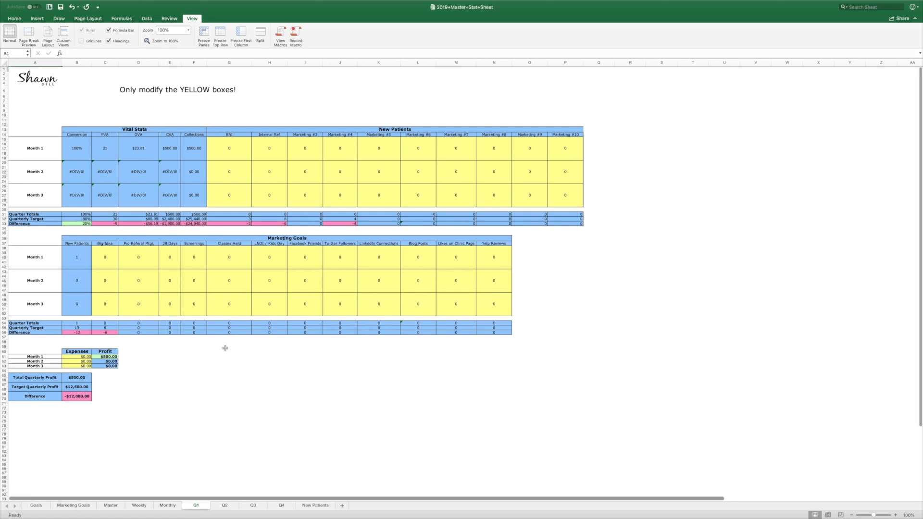
click(234, 154)
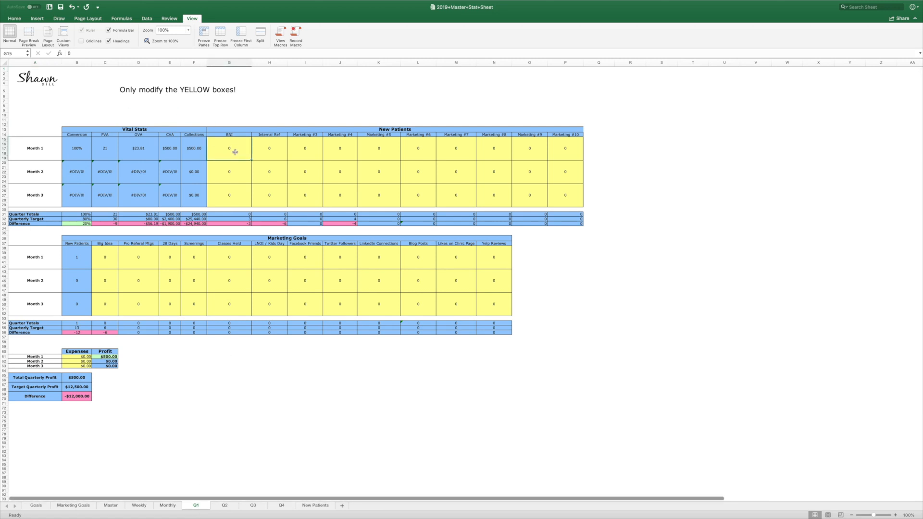
text(2)
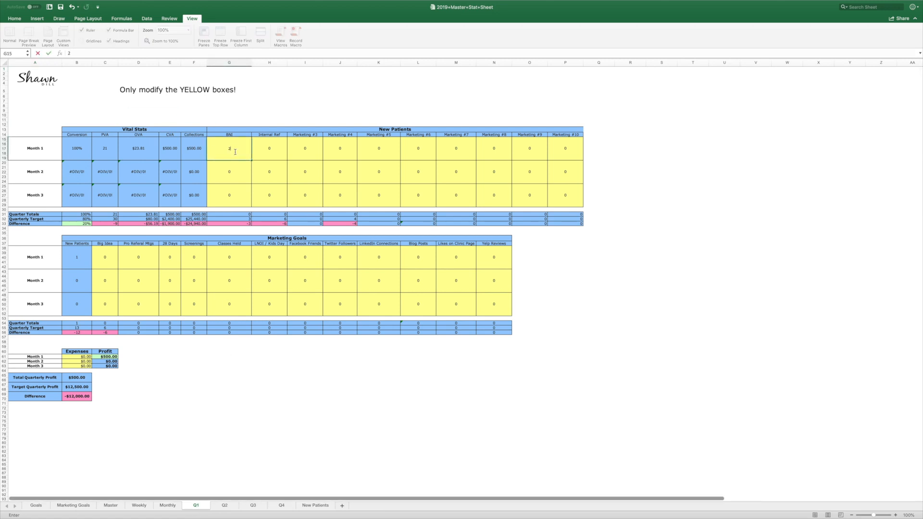
key(Return)
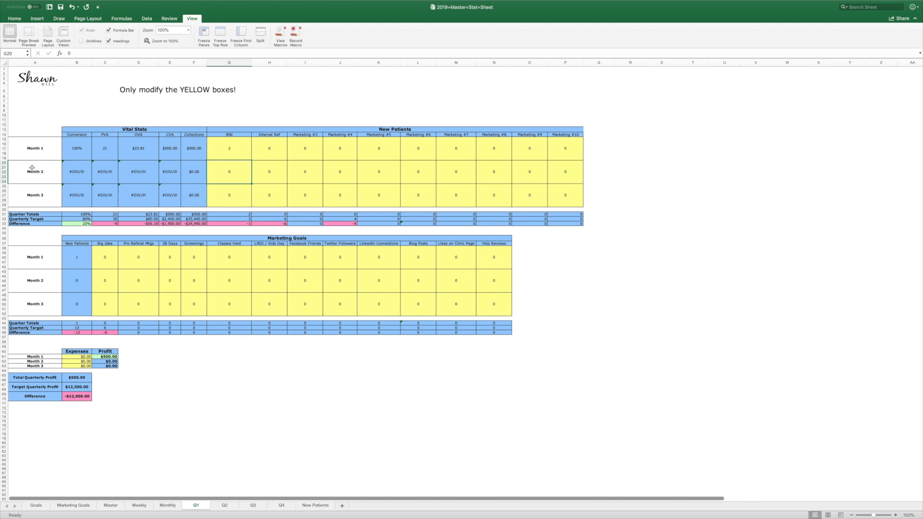
scroll(231, 141, right, 1)
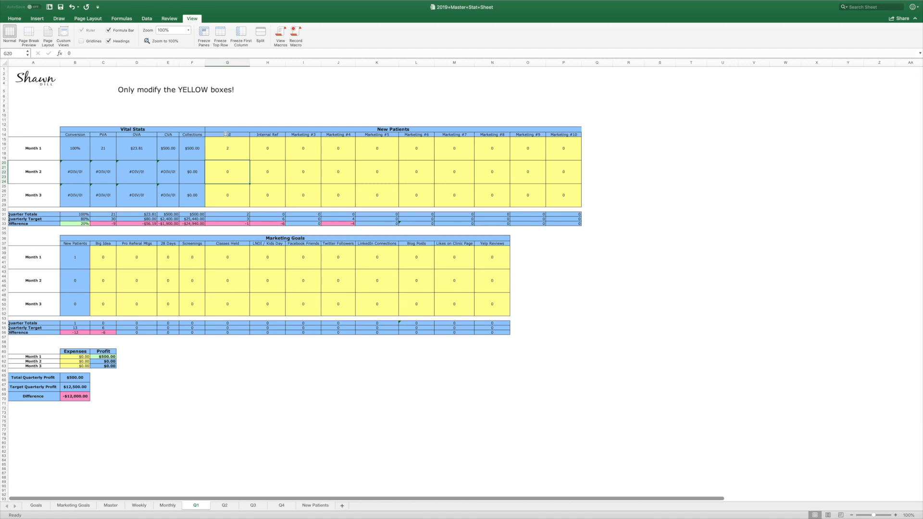
scroll(358, 137, right, 1)
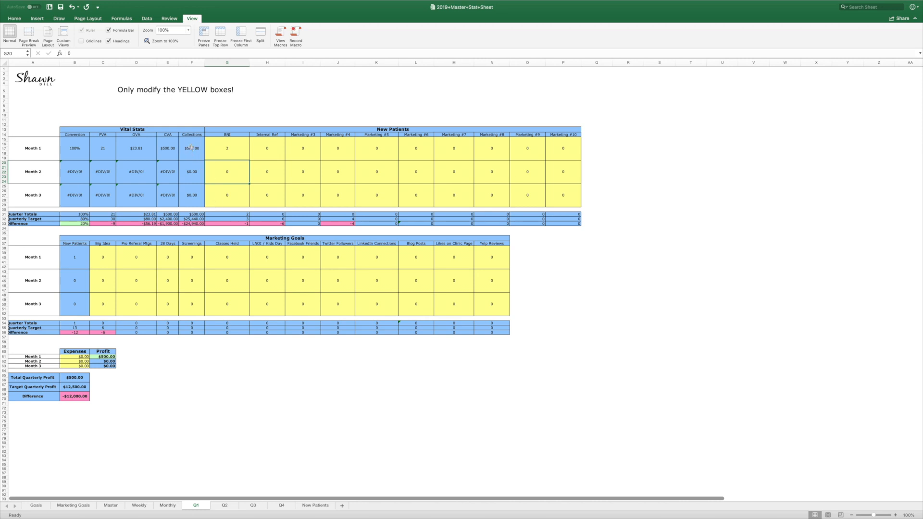
scroll(237, 217, left, 1)
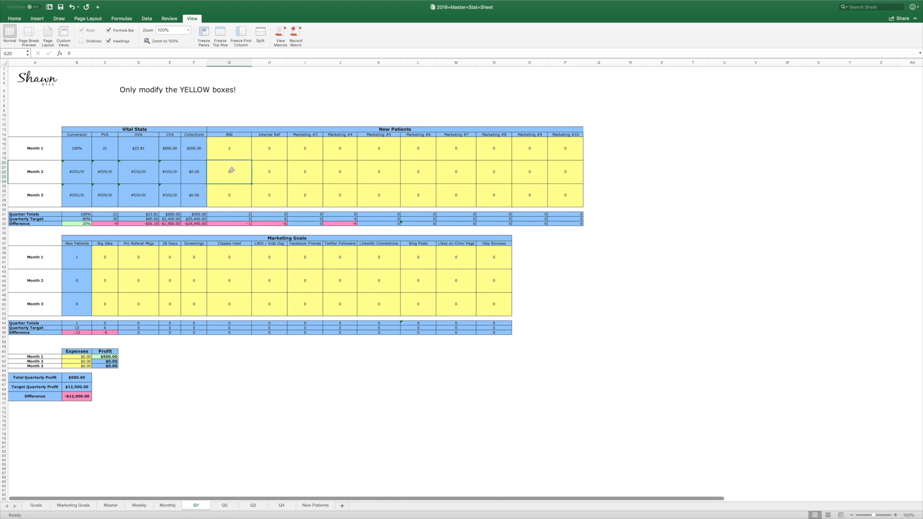
text(1)
key(Return)
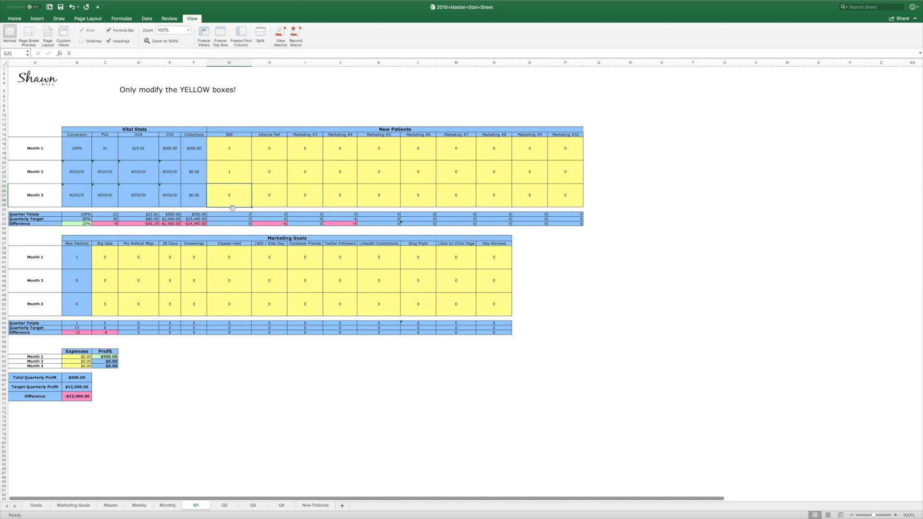
- Enter 2 internal-referral new patients for Month 1 and 4 for Month 2 on the Q1 sheet
click(263, 155)
text(2)
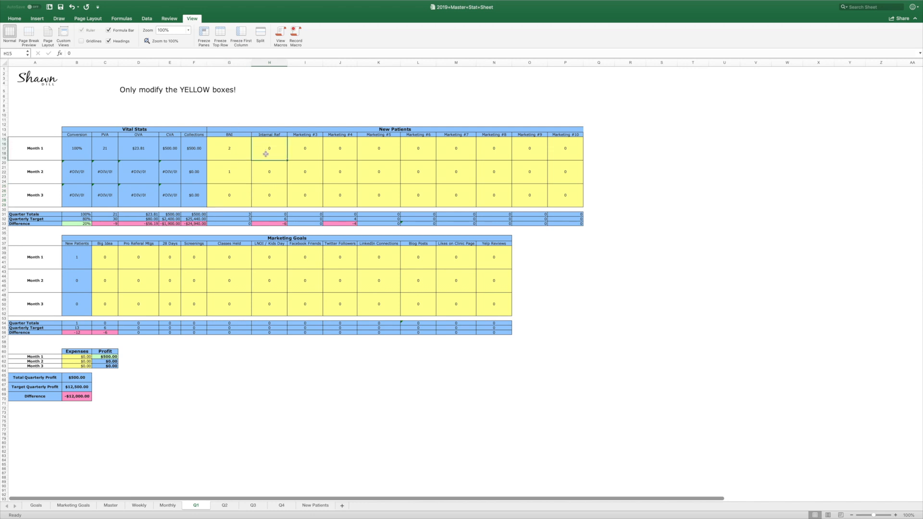
click(267, 183)
text(4)
click(266, 191)
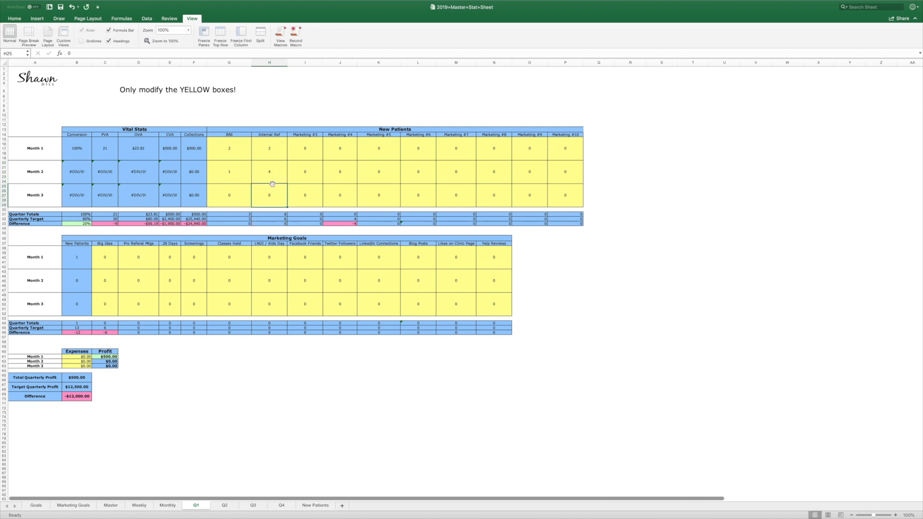
- Change the Month 2 internal-referral new patients to 2
click(274, 179)
text(2)
click(270, 192)
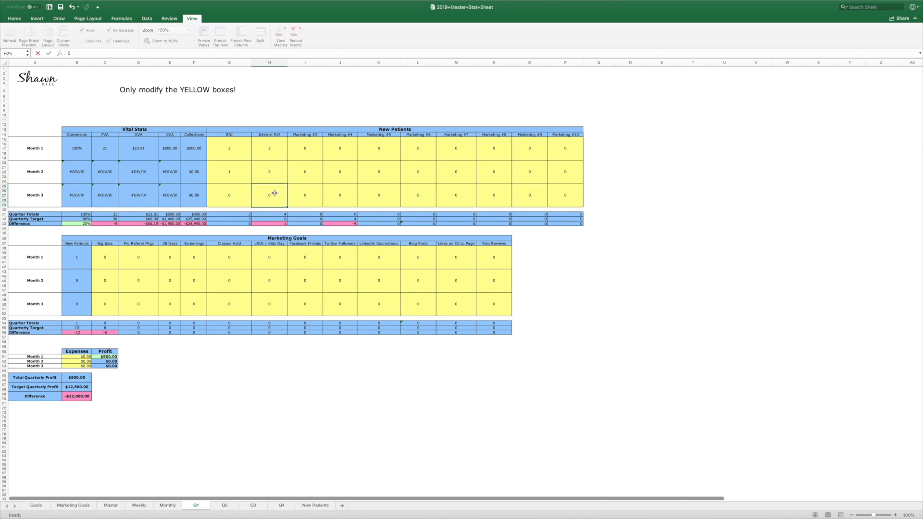
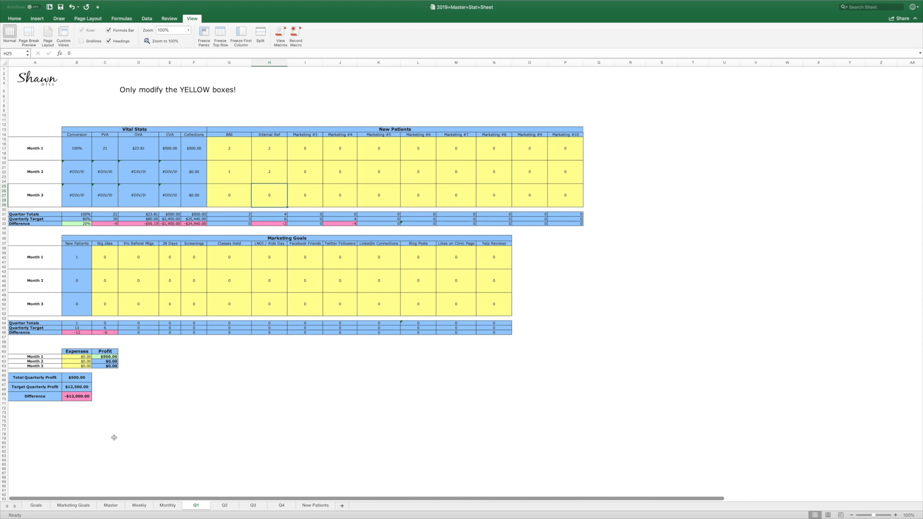
scroll(114, 438, right, 1)
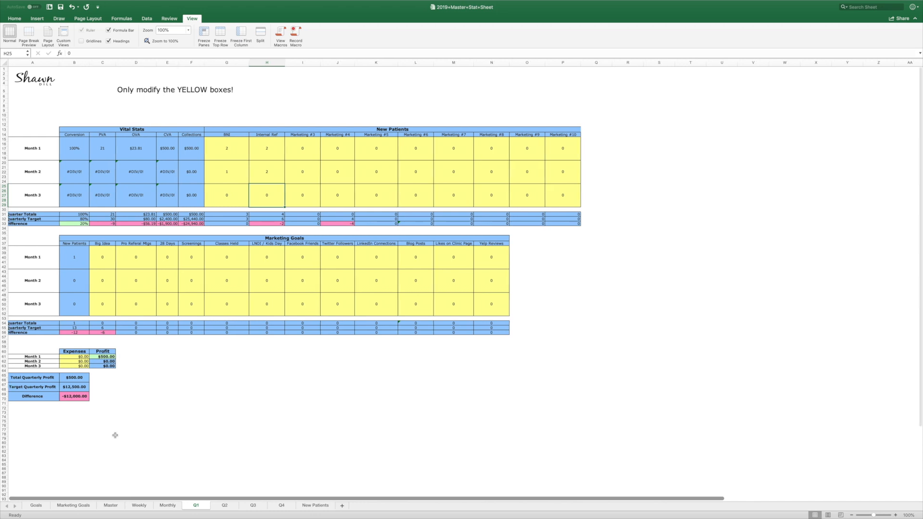
- On the New Patients sheet, examine the sample patient's row from the name and NP date through the initial exam fee and care plan
click(315, 506)
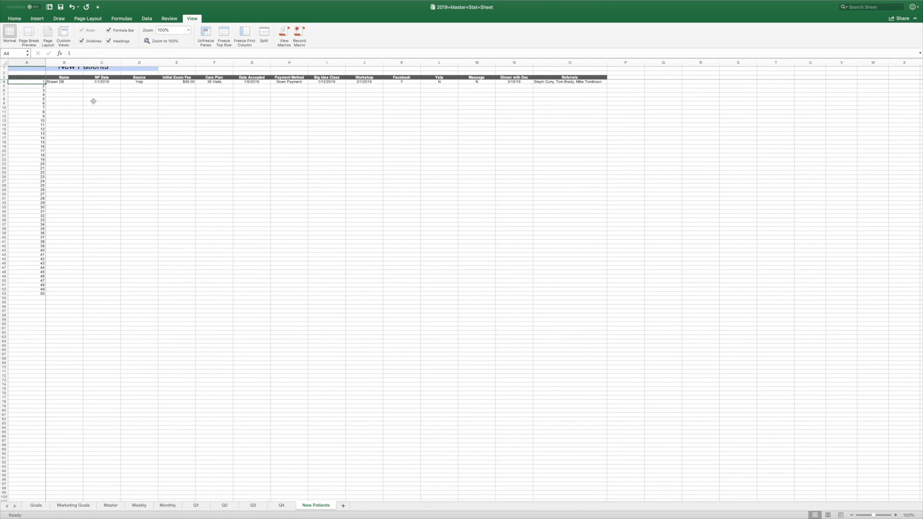
click(69, 86)
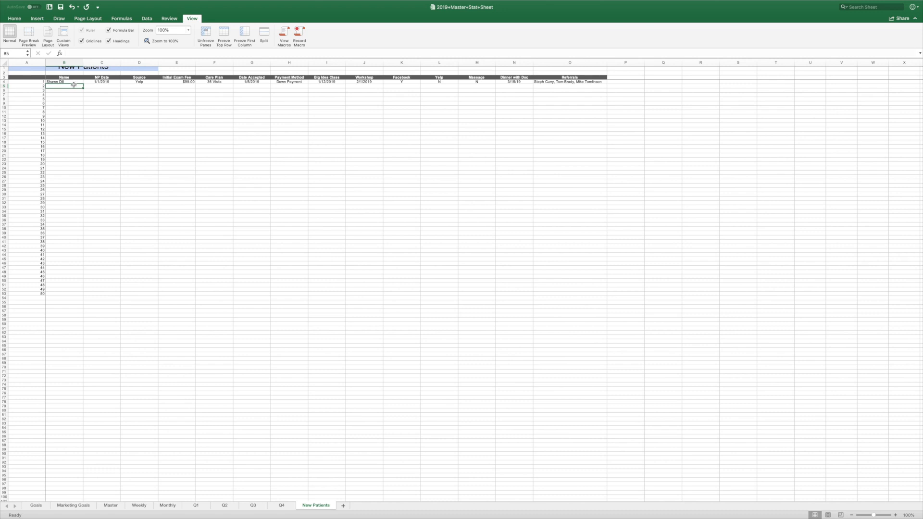
click(97, 83)
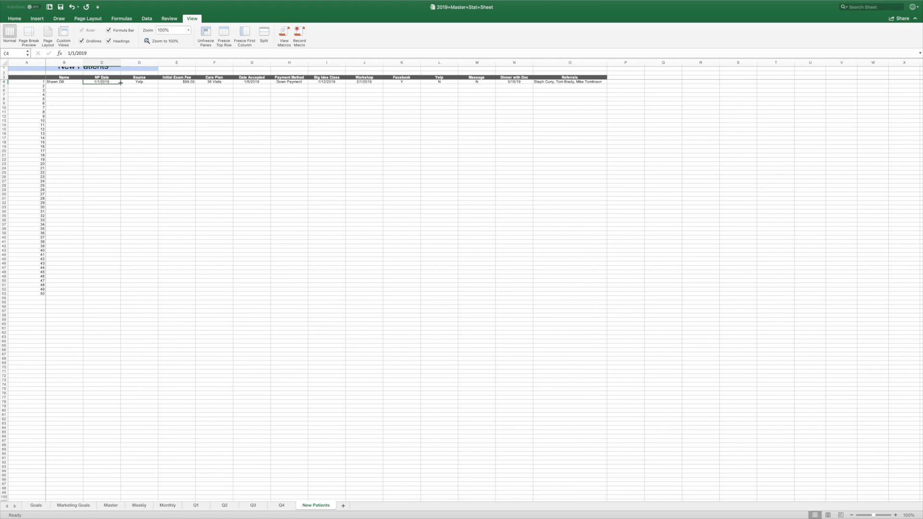
scroll(120, 82, right, 1)
scroll(128, 89, left, 1)
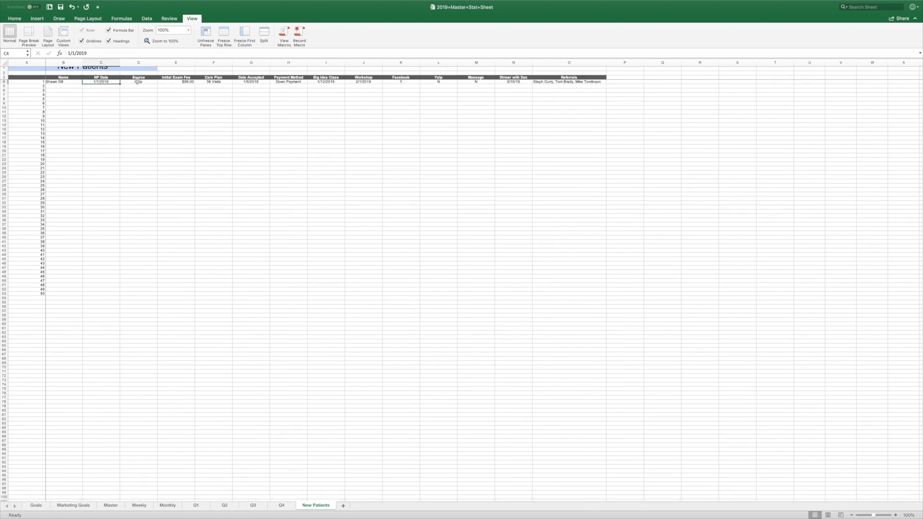
scroll(143, 84, right, 1)
scroll(144, 84, right, 1)
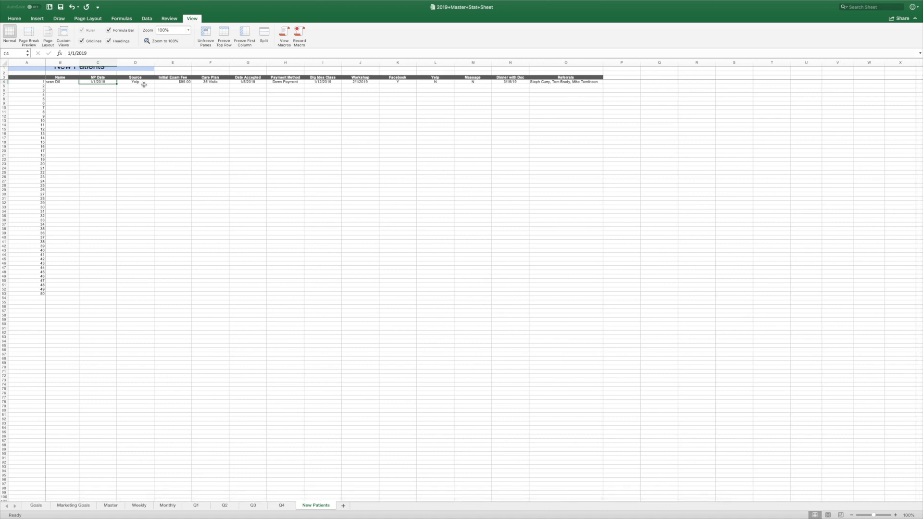
click(176, 82)
scroll(177, 82, left, 1)
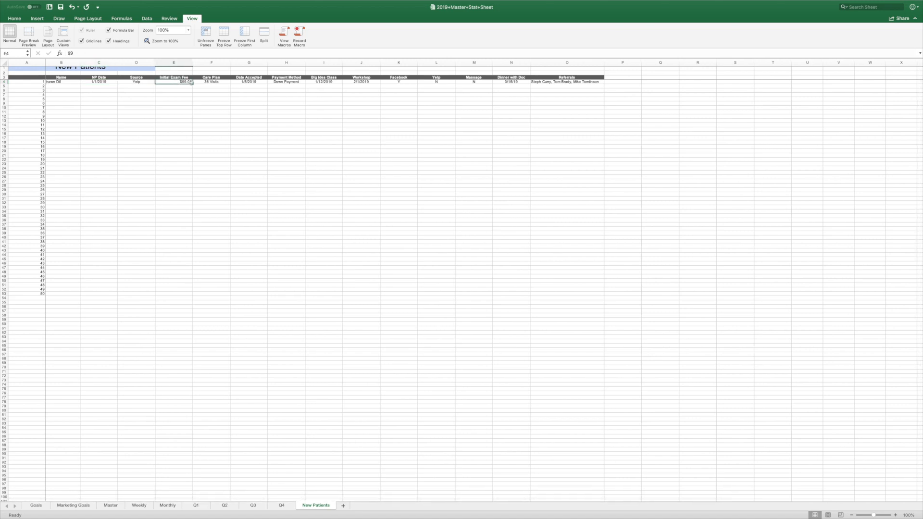
click(199, 82)
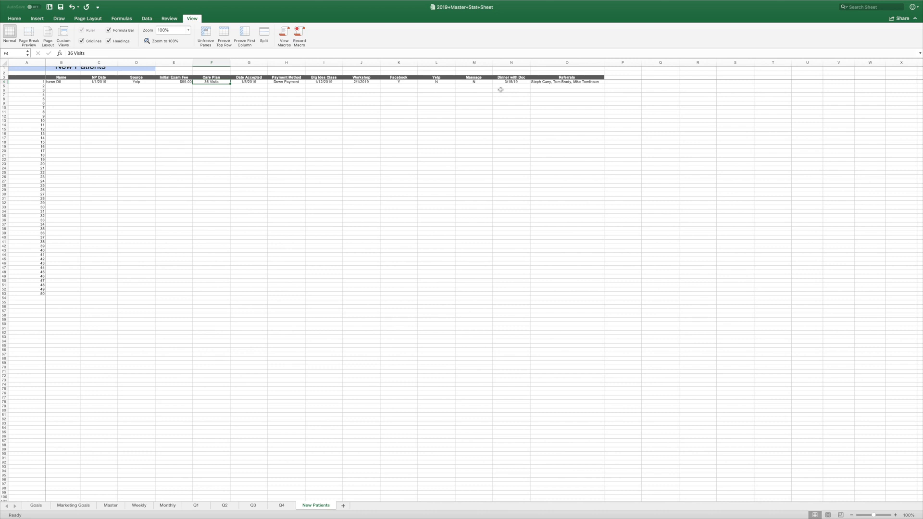
- Examine the Workshop and Referrals columns and the blank column beside them, and return to the Goals sheet
scroll(330, 82, right, 1)
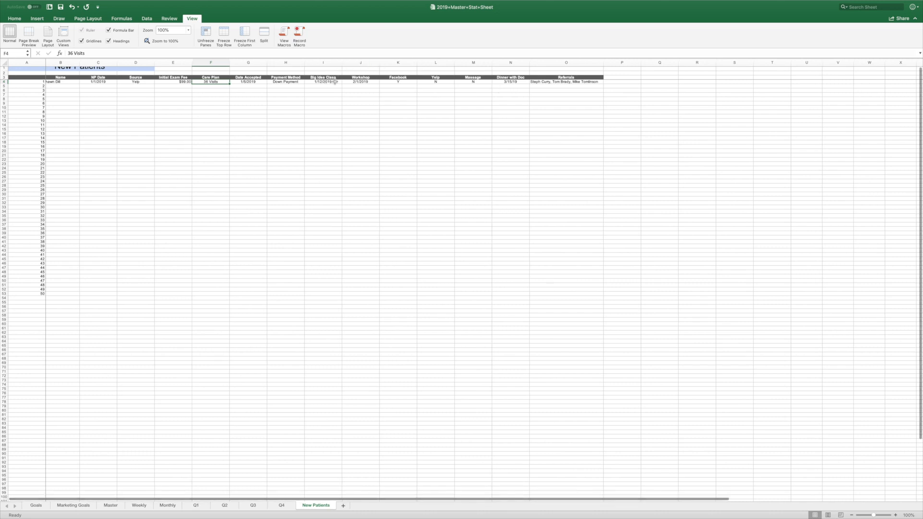
scroll(333, 82, right, 1)
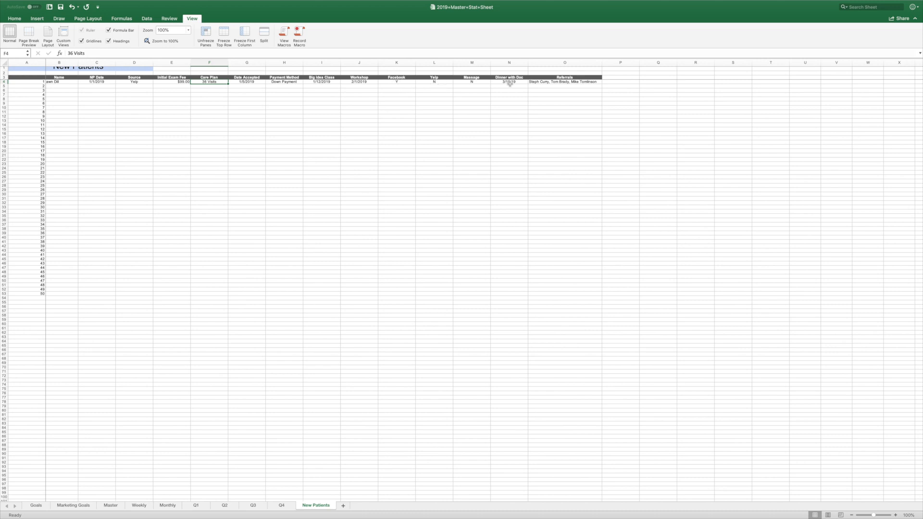
click(359, 78)
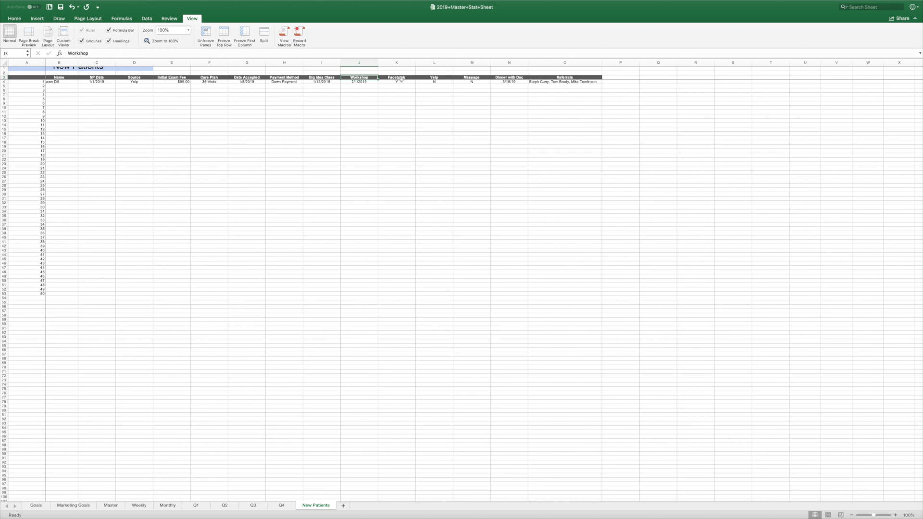
click(536, 77)
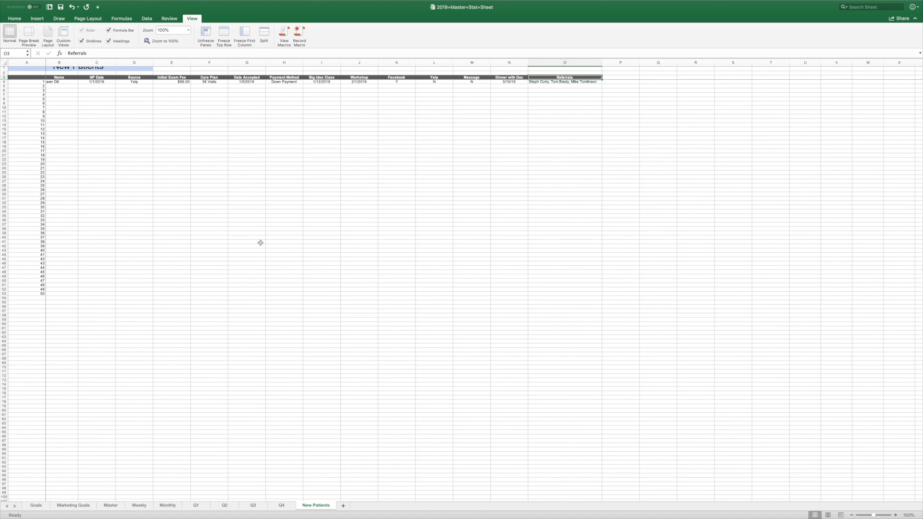
scroll(298, 238, right, 1)
scroll(531, 250, left, 1)
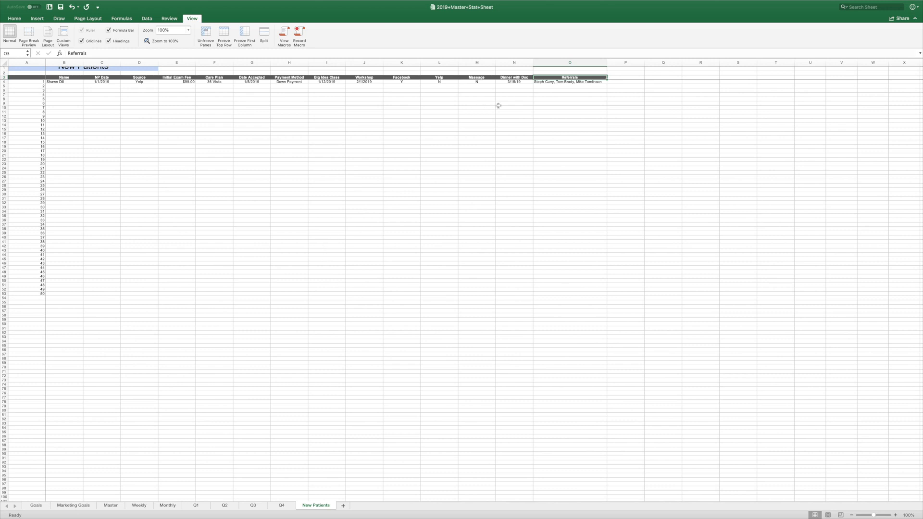
click(554, 83)
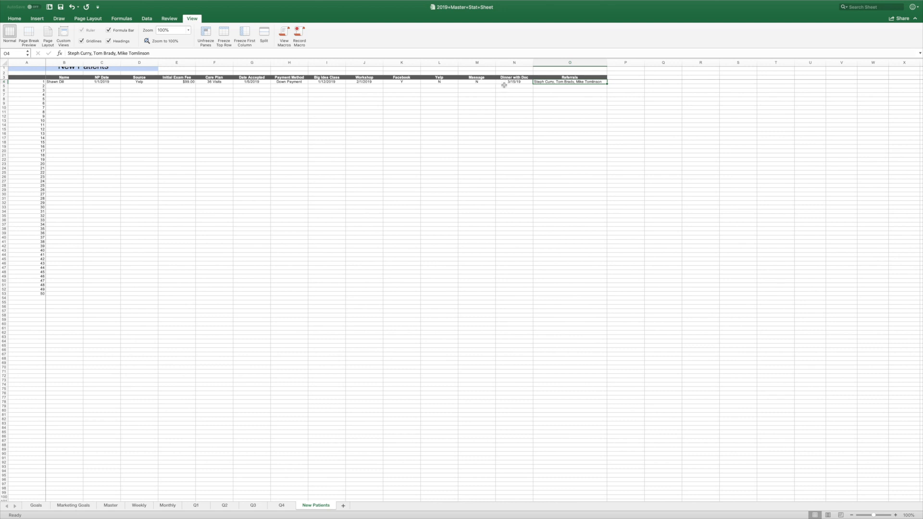
scroll(587, 95, right, 1)
click(619, 77)
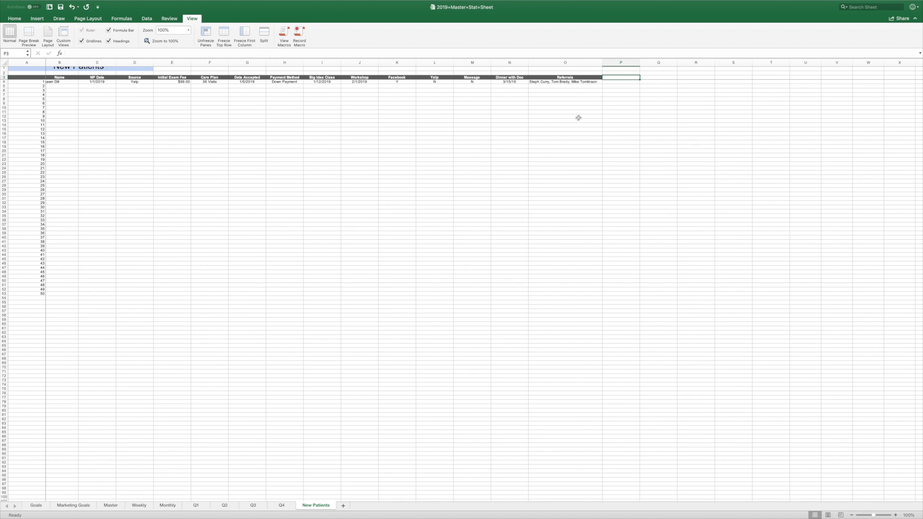
click(36, 507)
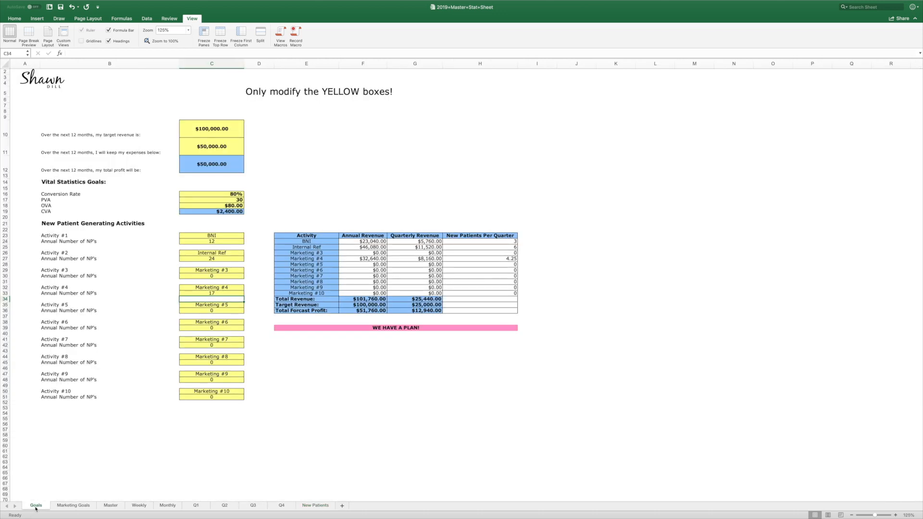